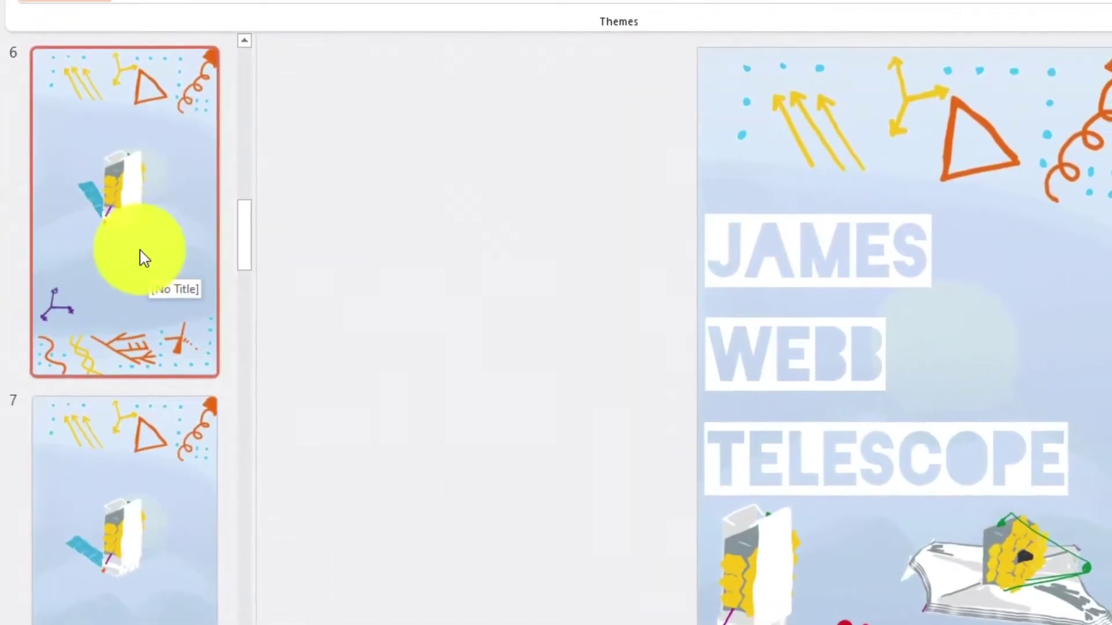
Scroll the slide pane to the top and play back the finished James Webb Telescope MP4 short.
scroll(139, 243, "up", 15)
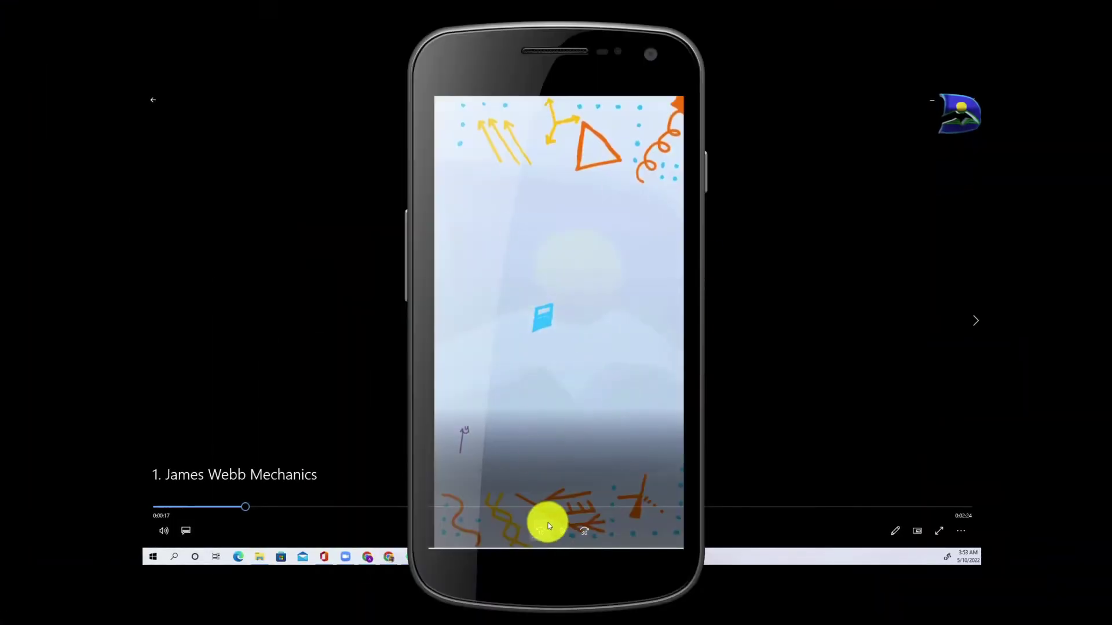
left_click(562, 527)
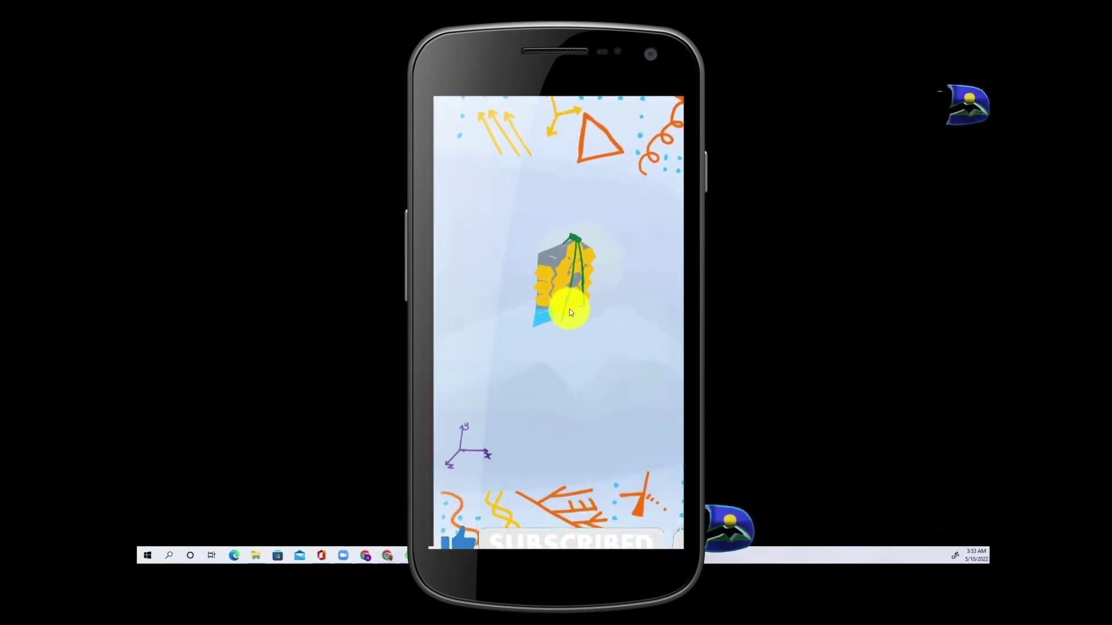
mouse_move(743, 333)
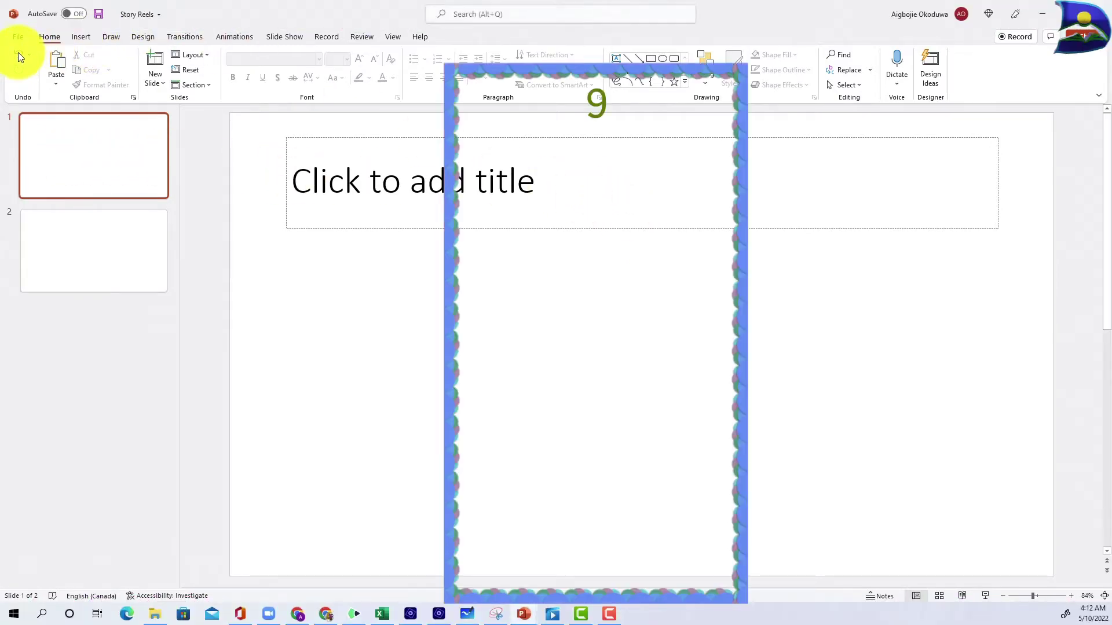
Browse example vertical shorts in the TikTok Following feed.
left_click(18, 52)
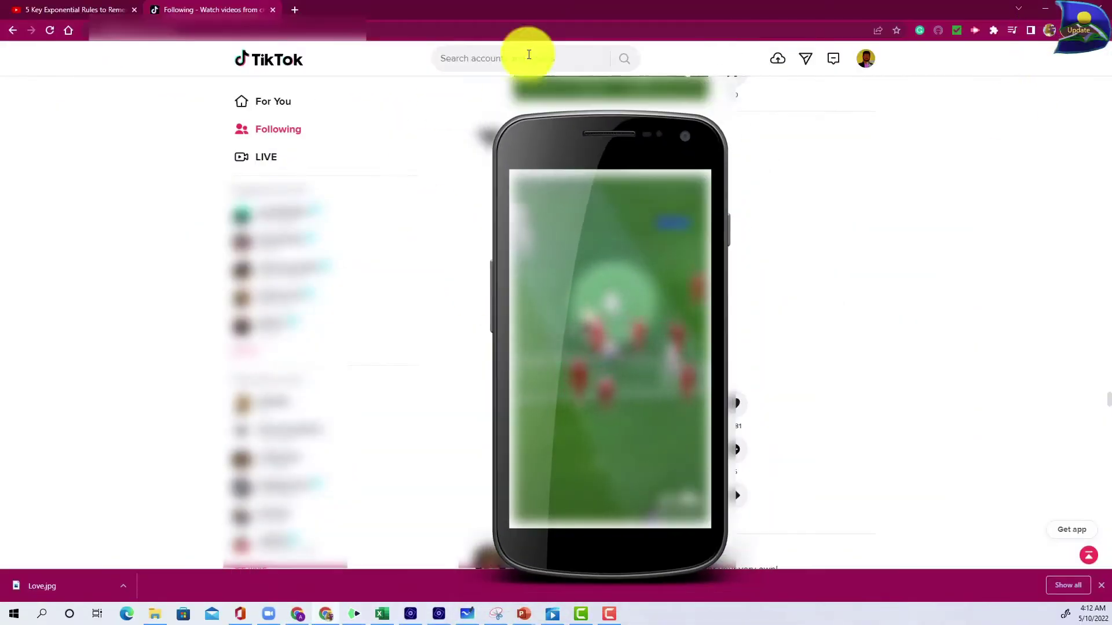
scroll(521, 266, "down", 5)
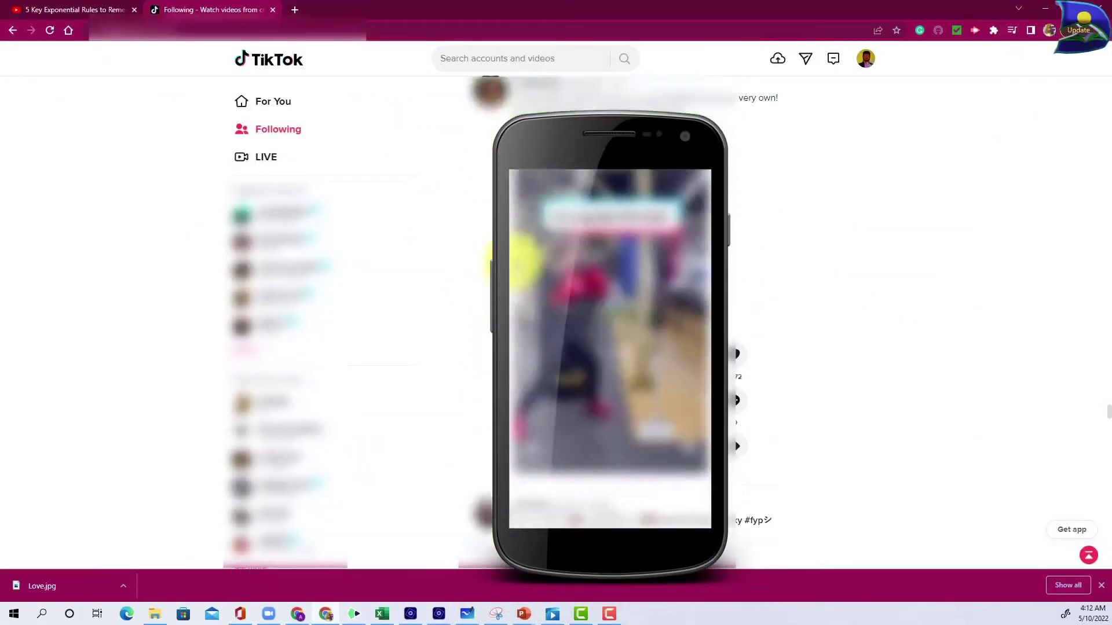
scroll(518, 260, "down", 5)
scroll(521, 258, "up", 7)
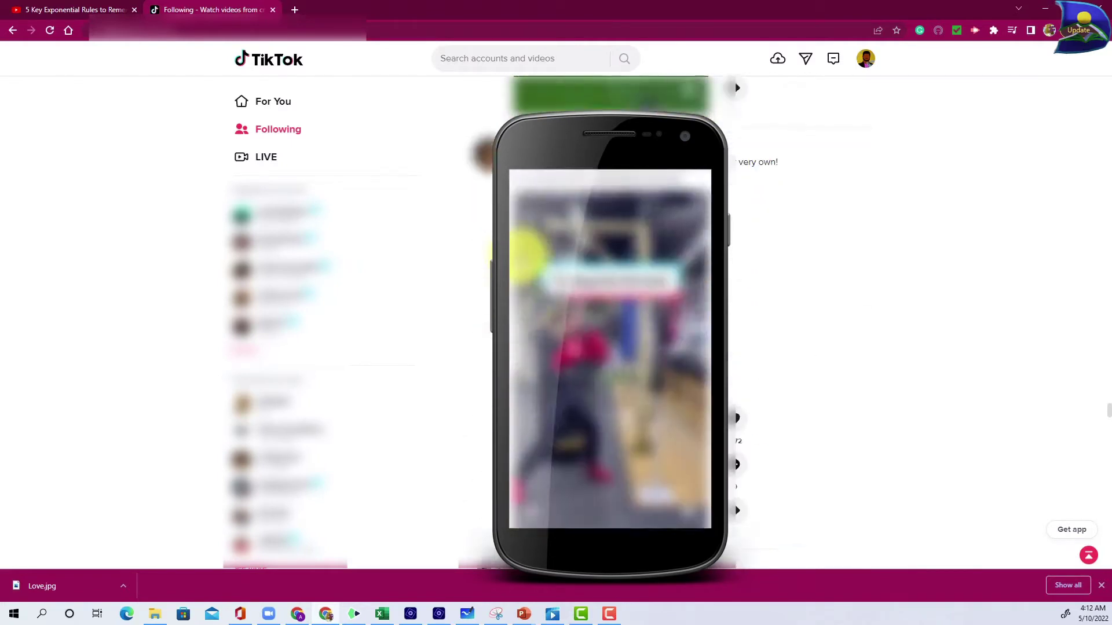
Move through several shorts in the YouTube Shorts feed.
left_click(112, 9)
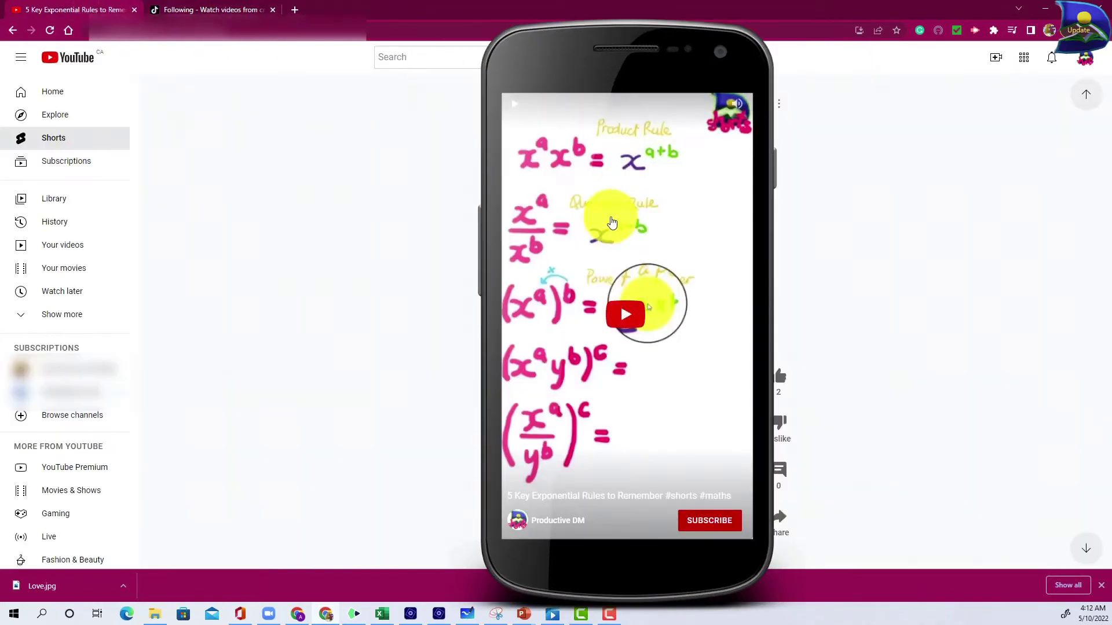
scroll(474, 138, "down", 2)
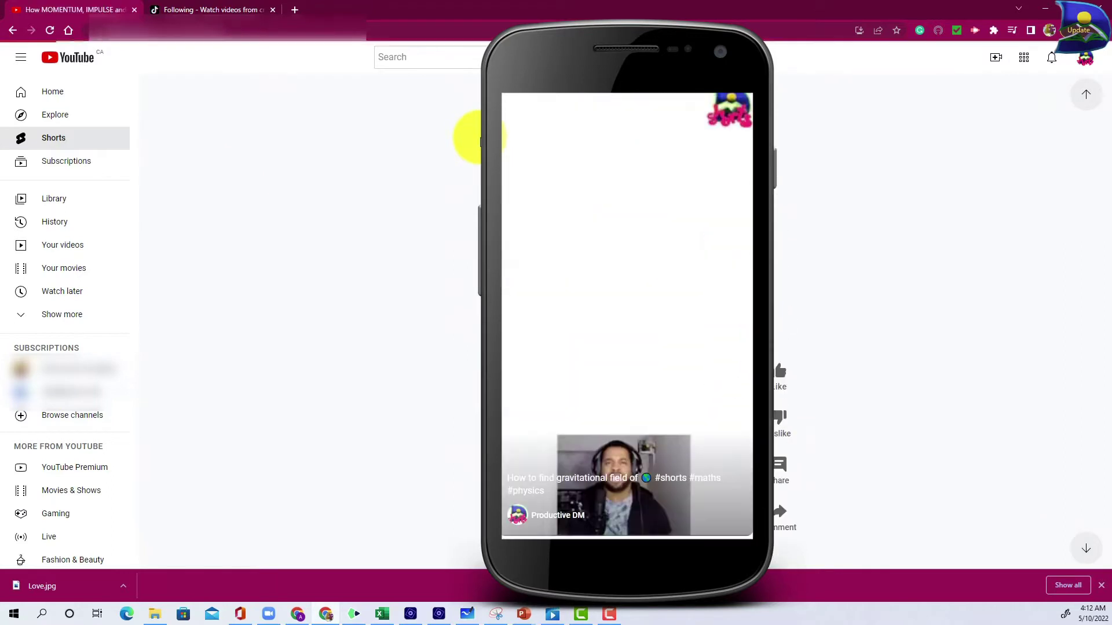
scroll(480, 139, "down", 3)
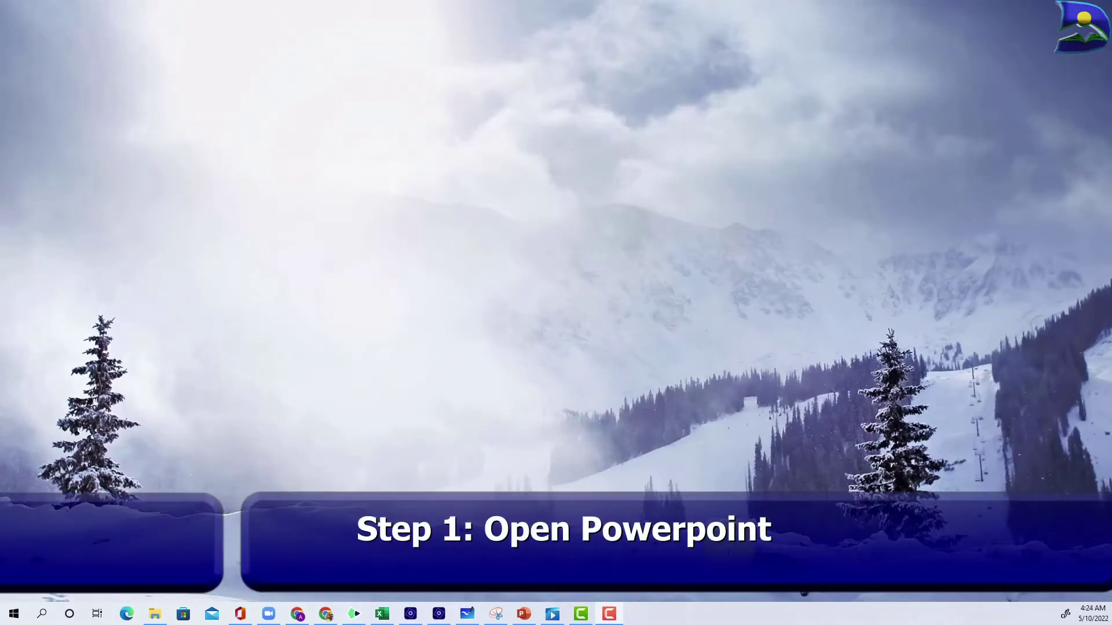
Launch PowerPoint from Start, maximize it, and create a blank presentation (Presentation5).
left_click(16, 618)
left_click(346, 592)
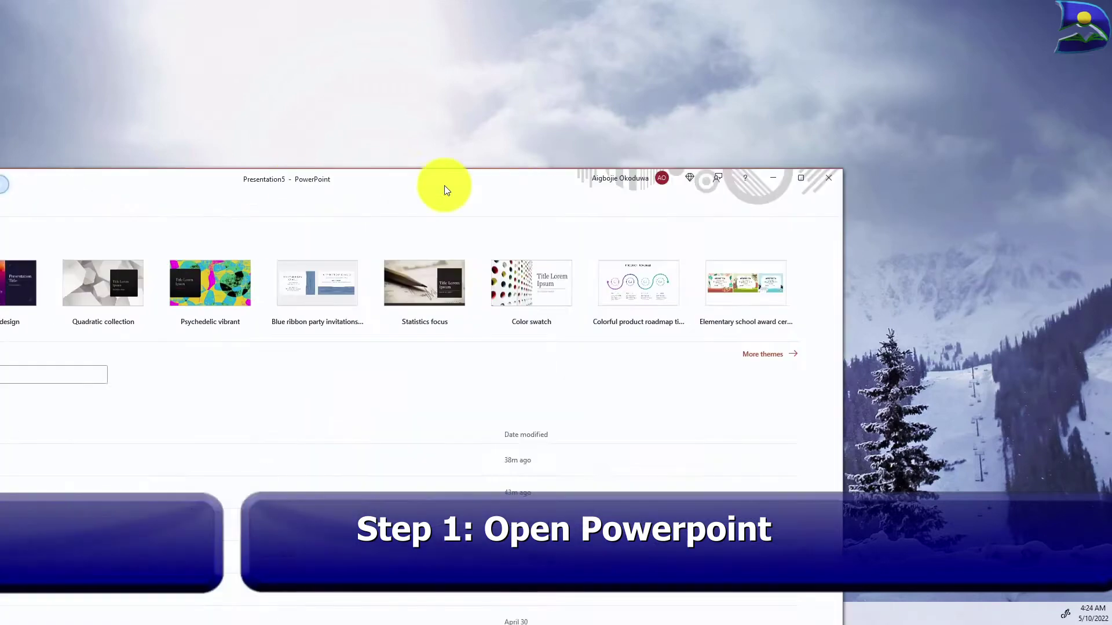
left_click_drag(443, 185, 615, 8)
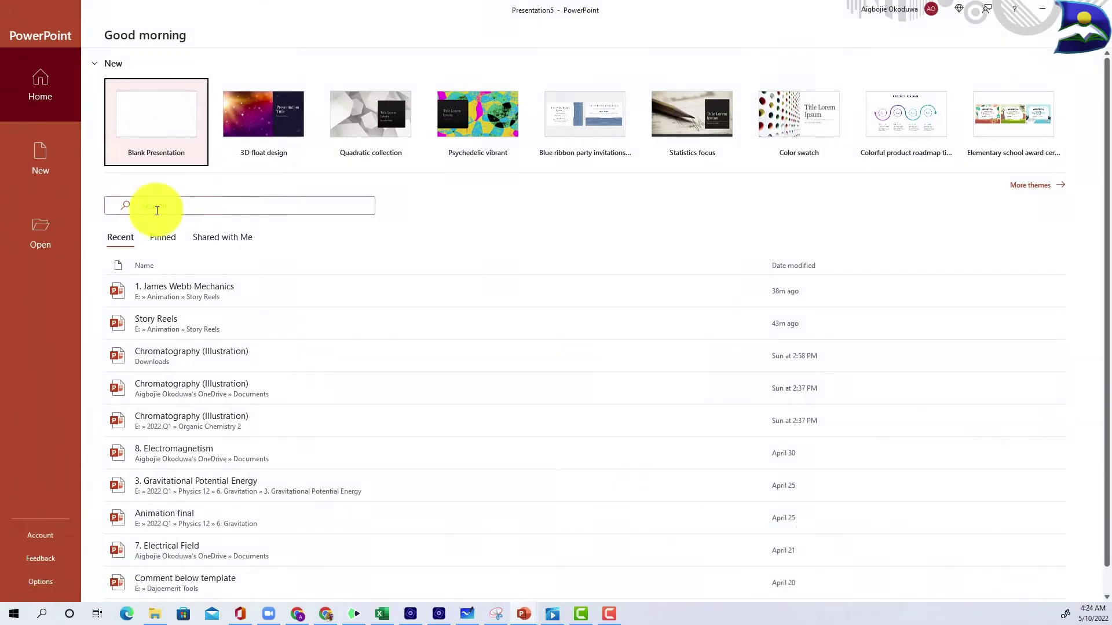
left_click(154, 121)
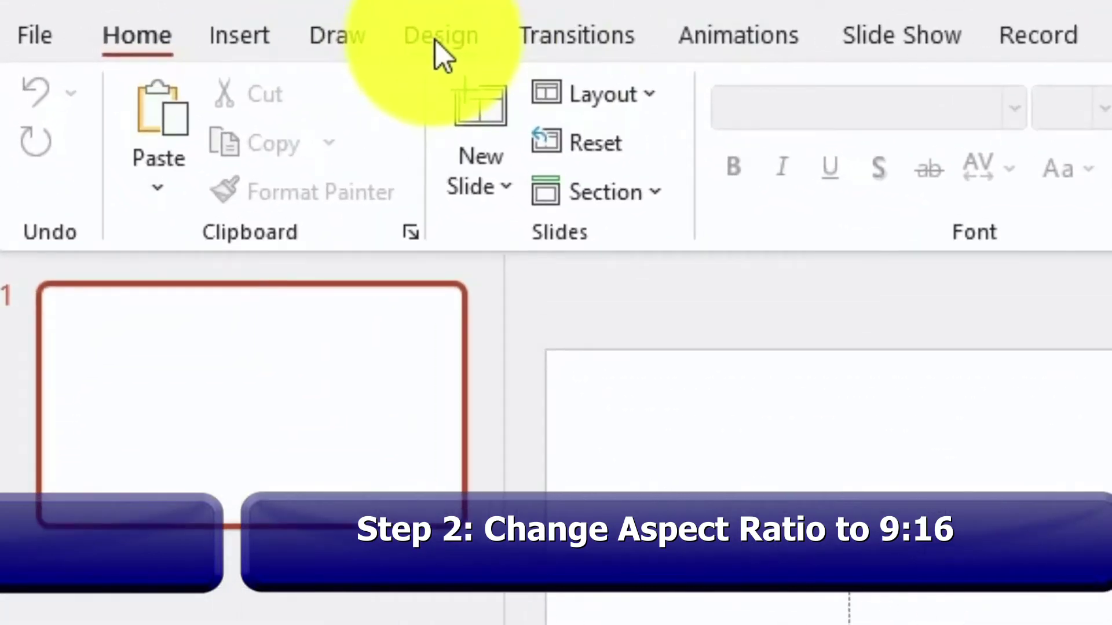
Bring up the Custom Slide Size dialog showing Widescreen 13.333 × 7.5 in landscape.
left_click(435, 41)
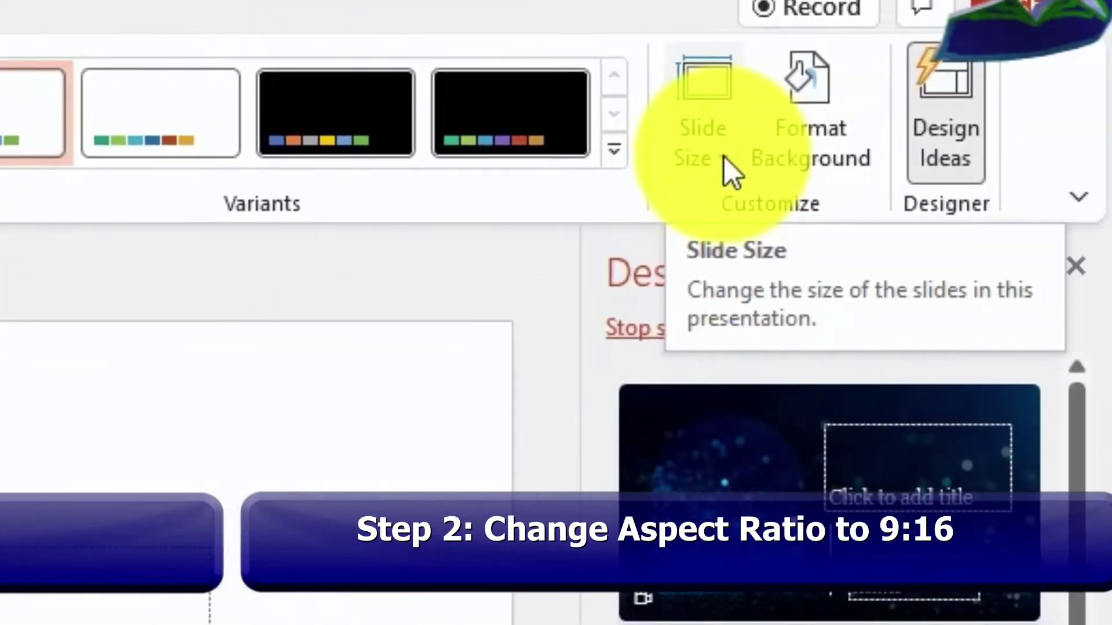
left_click(725, 157)
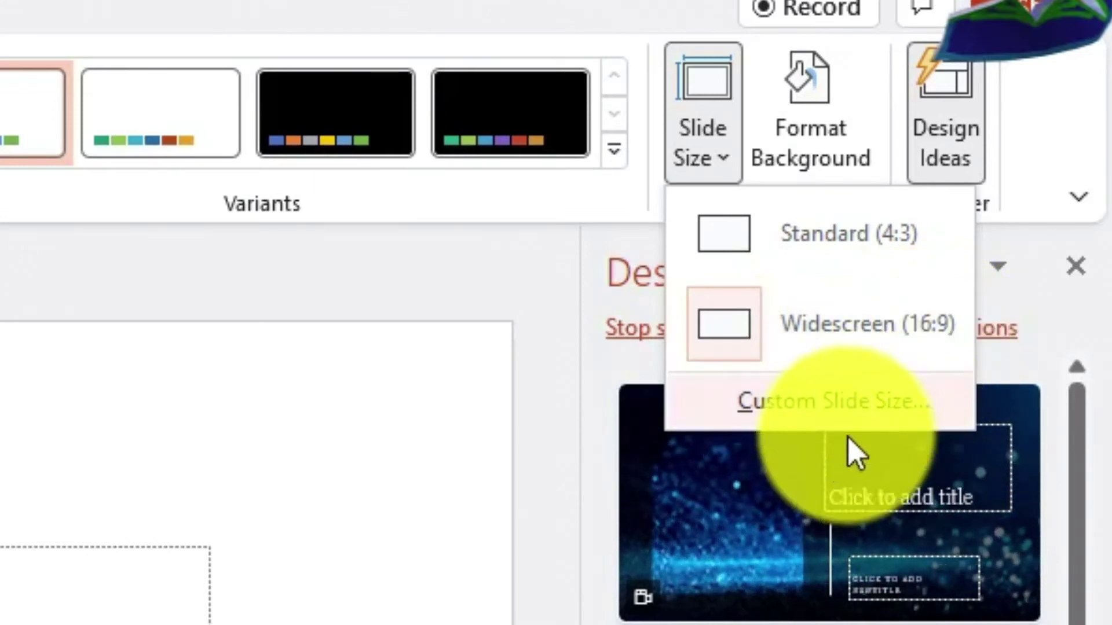
left_click(816, 408)
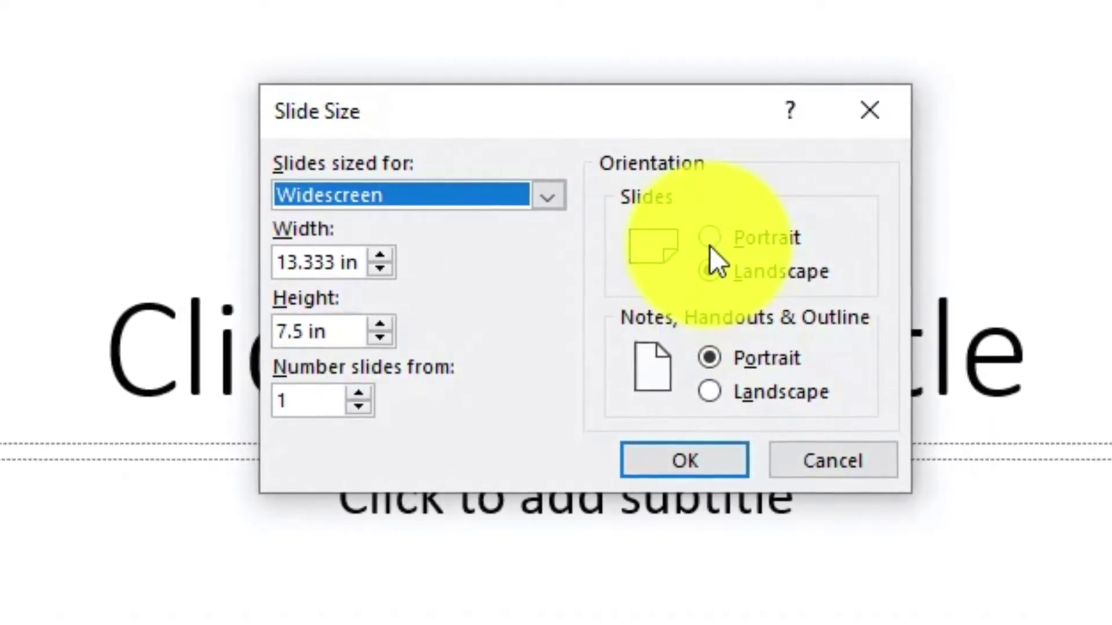
Set slides to Portrait and notes to Landscape, applying the size with Ensure Fit.
left_click(709, 233)
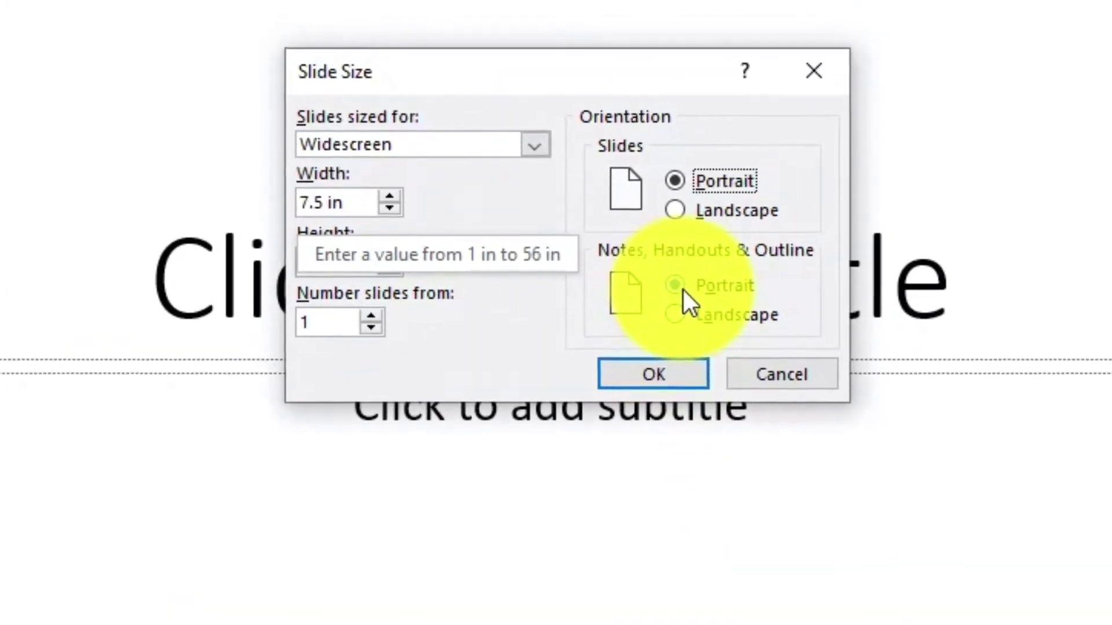
left_click(676, 320)
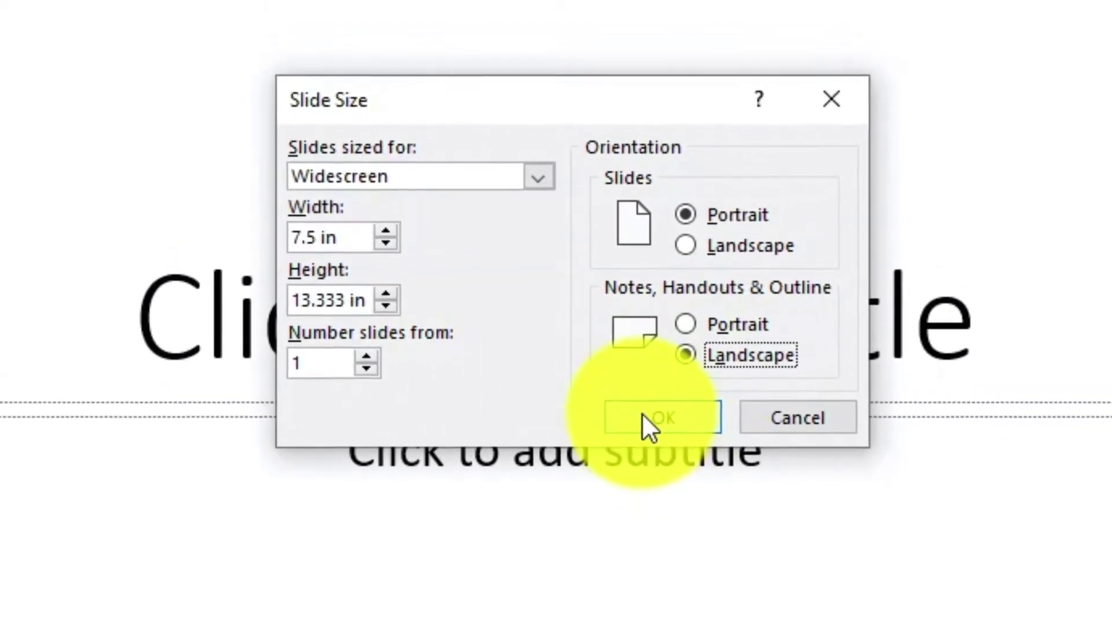
left_click(643, 412)
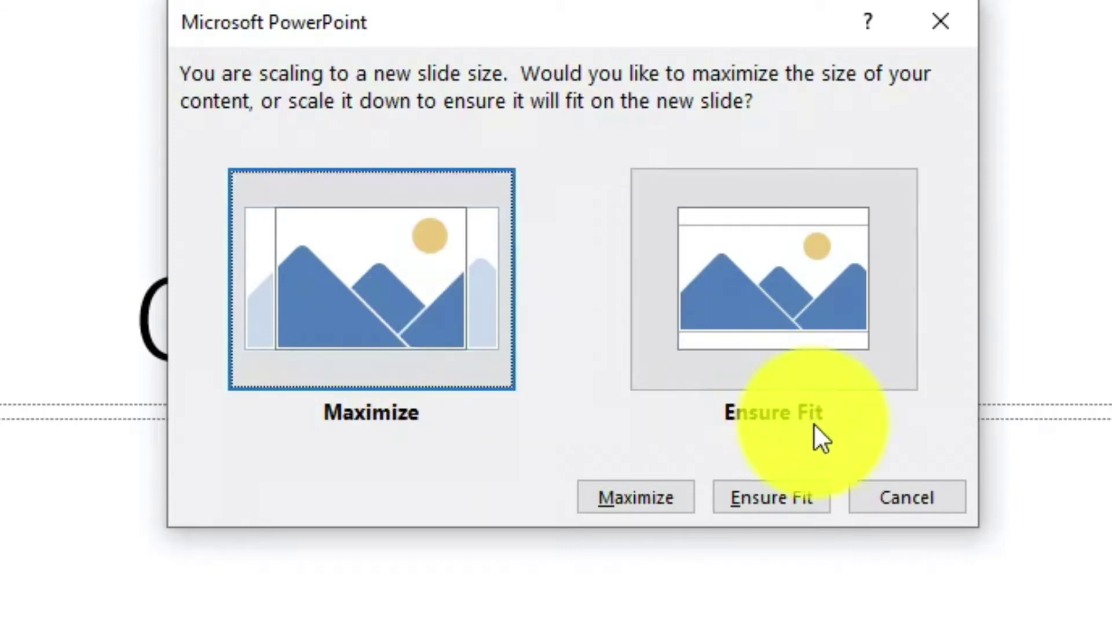
left_click(757, 306)
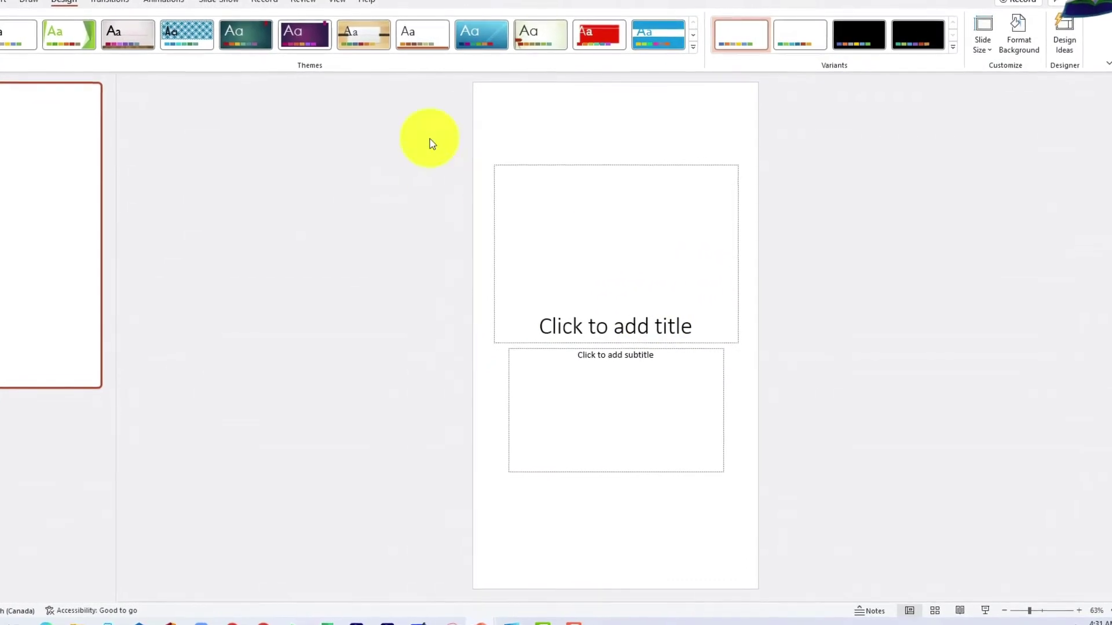
Select both empty title and subtitle placeholders and delete them.
left_click(532, 166)
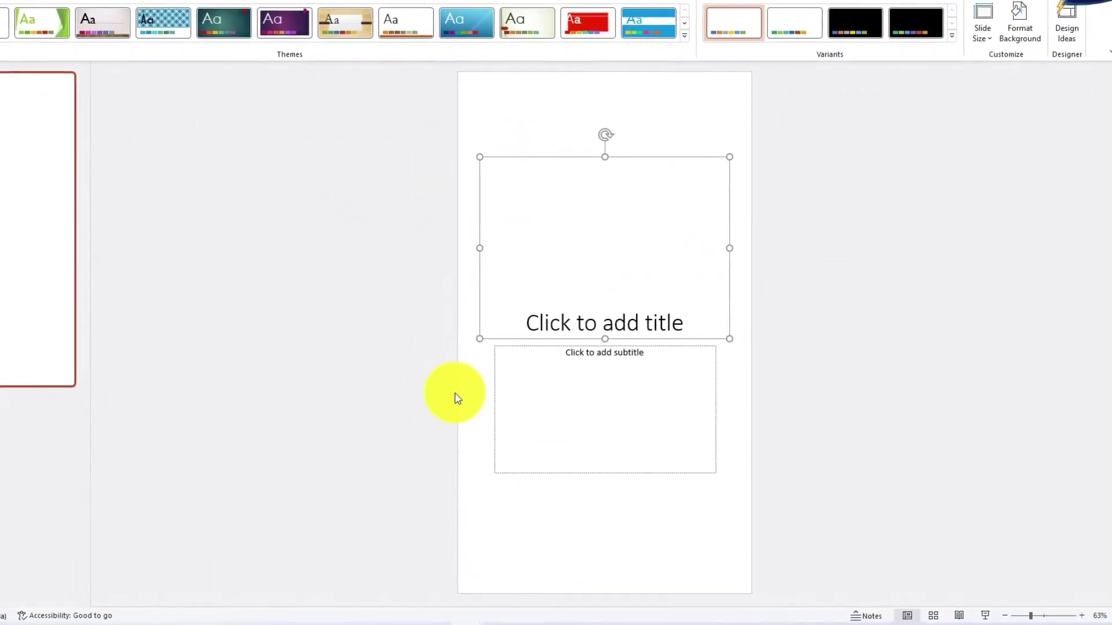
left_click_drag(461, 120, 823, 592)
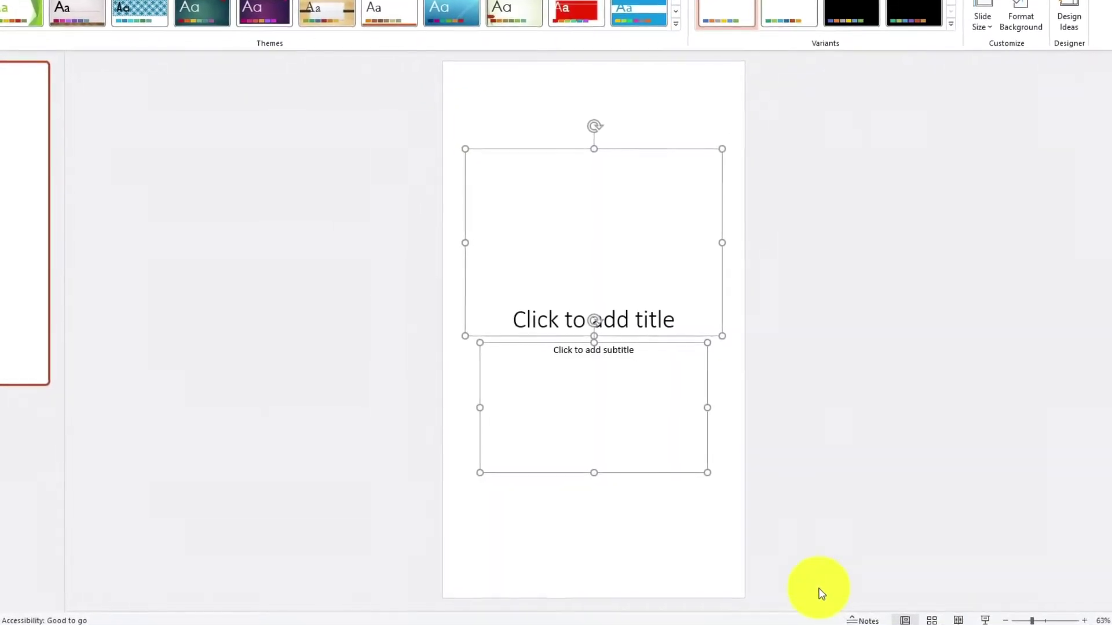
key("Delete")
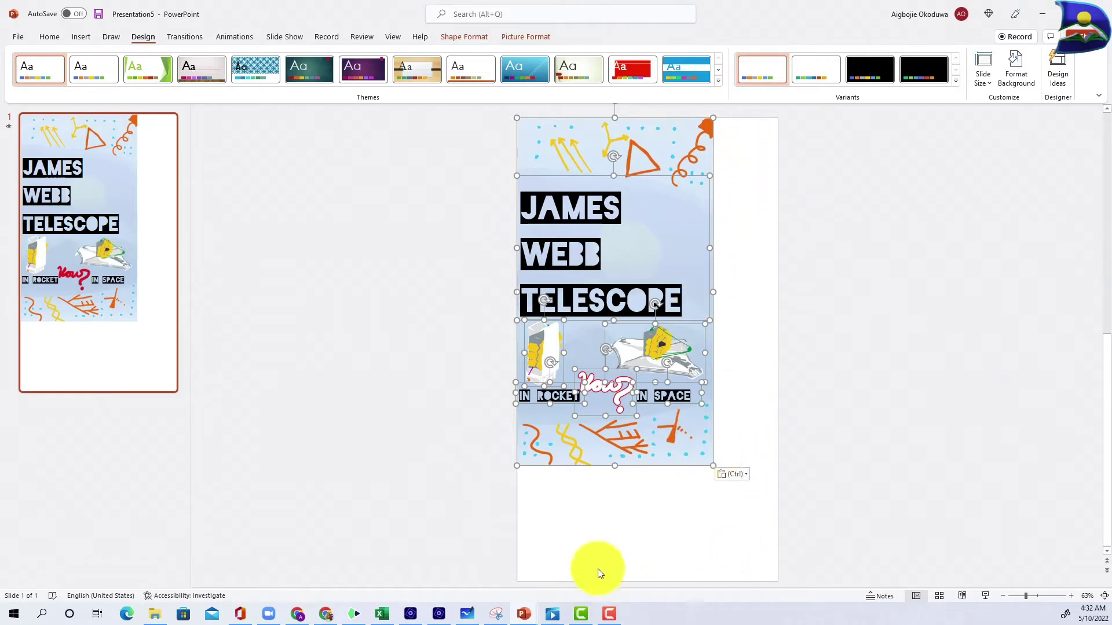
Stretch the pasted James Webb artwork by its corner until it covers the portrait slide.
left_click_drag(712, 466, 681, 484)
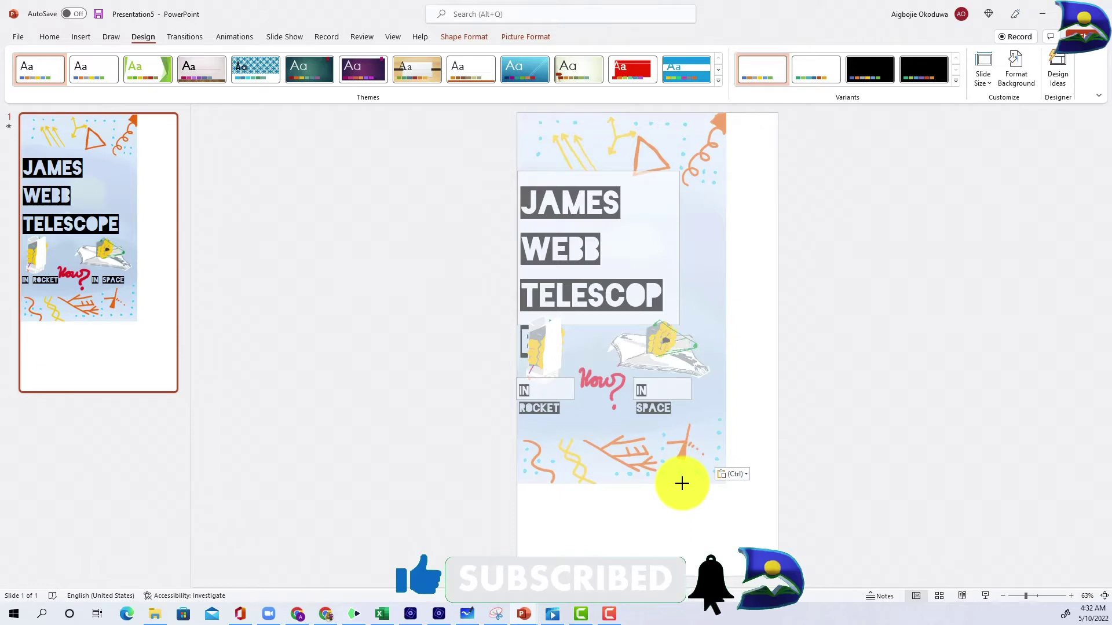
left_click_drag(685, 488, 764, 576)
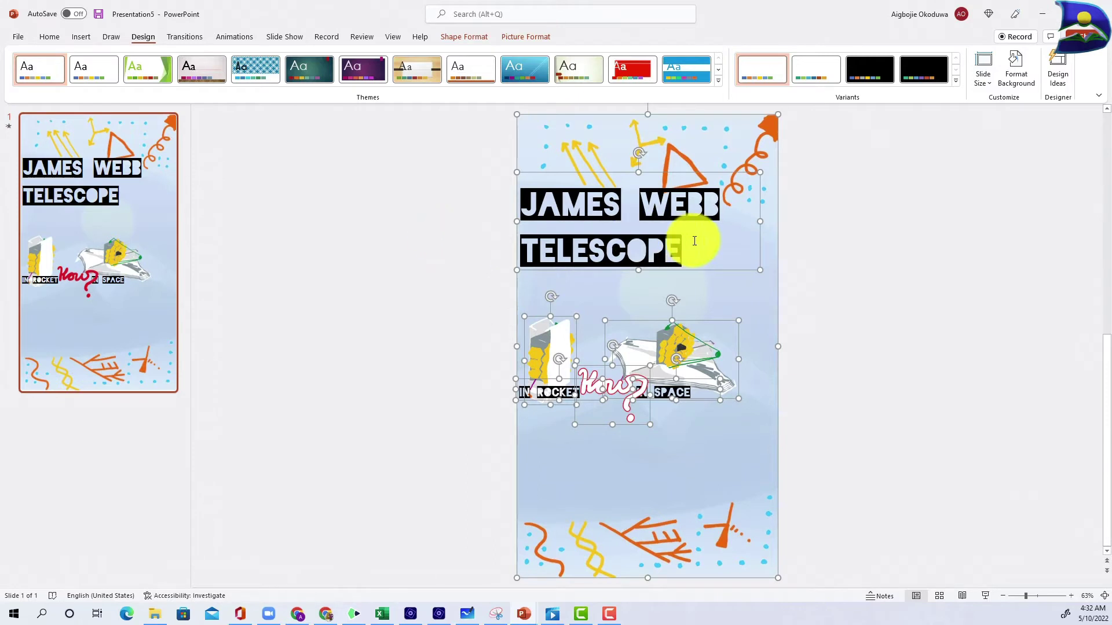
Move the rocket and telescope pictures and their labels off-slide, and delete the How? doodle.
left_click(690, 238)
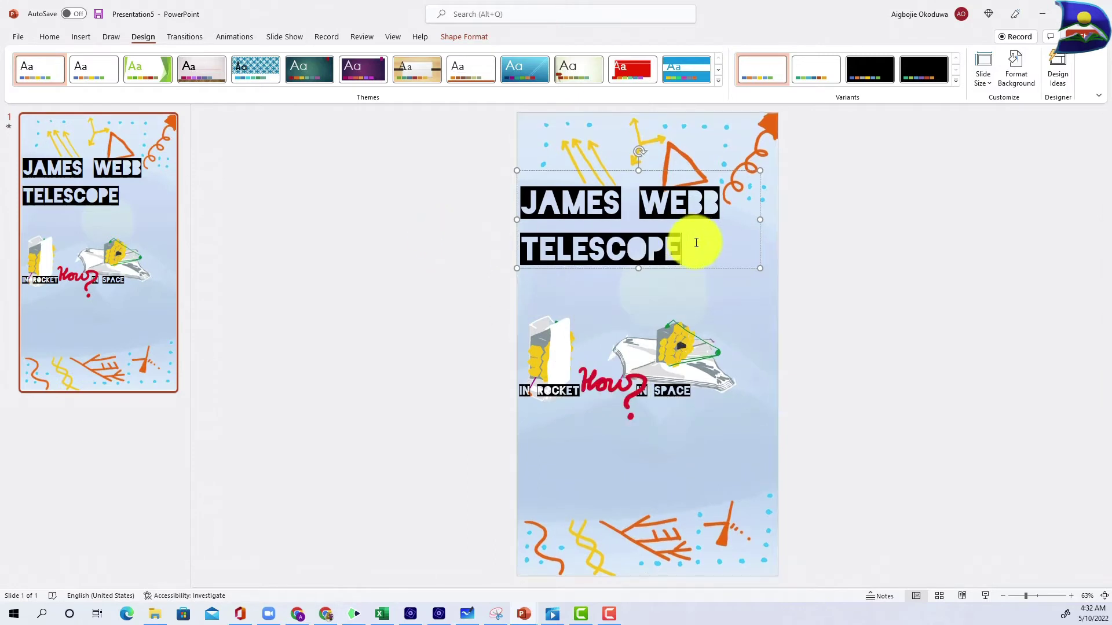
left_click(675, 360)
left_click_drag(675, 360, 906, 362)
left_click(666, 381)
left_click_drag(666, 380, 920, 454)
left_click_drag(550, 347, 423, 408)
left_click_drag(533, 389, 472, 498)
left_click(605, 376)
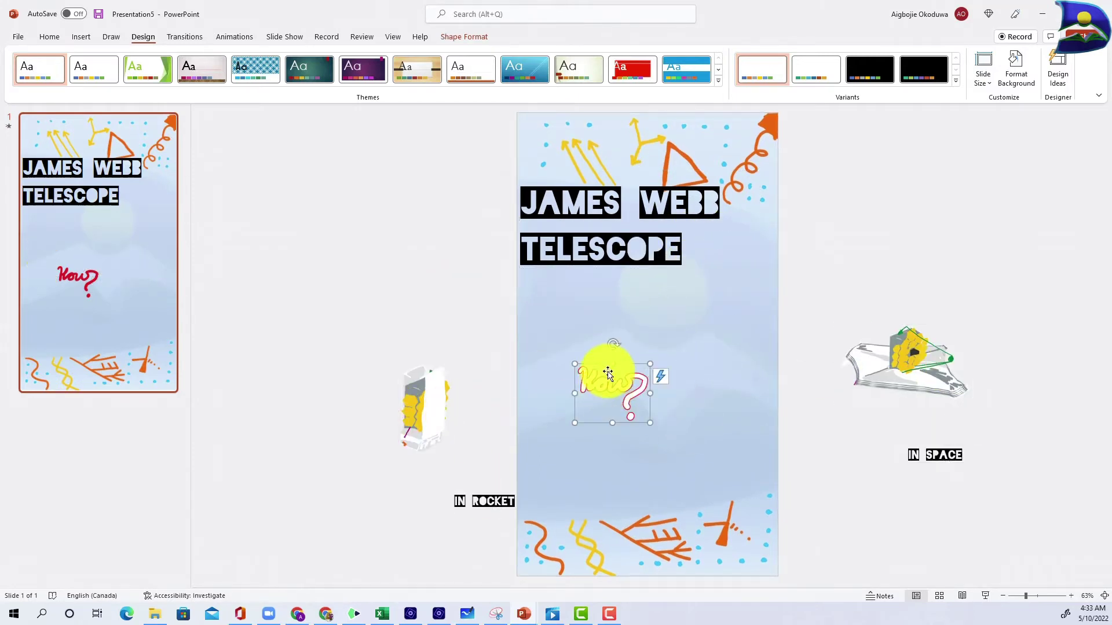
key("Delete")
left_click_drag(721, 226, 703, 231)
Wrap the title onto three lines and reposition the enlarged rocket, tilted telescope and captions.
left_click_drag(423, 409, 605, 469)
left_click_drag(484, 501, 556, 486)
left_click_drag(906, 362, 713, 392)
left_click_drag(926, 440, 710, 466)
left_click(700, 392)
mouse_move(710, 330)
left_mouse_down()
mouse_move(755, 367)
mouse_move(721, 333)
left_mouse_up()
left_click(403, 401)
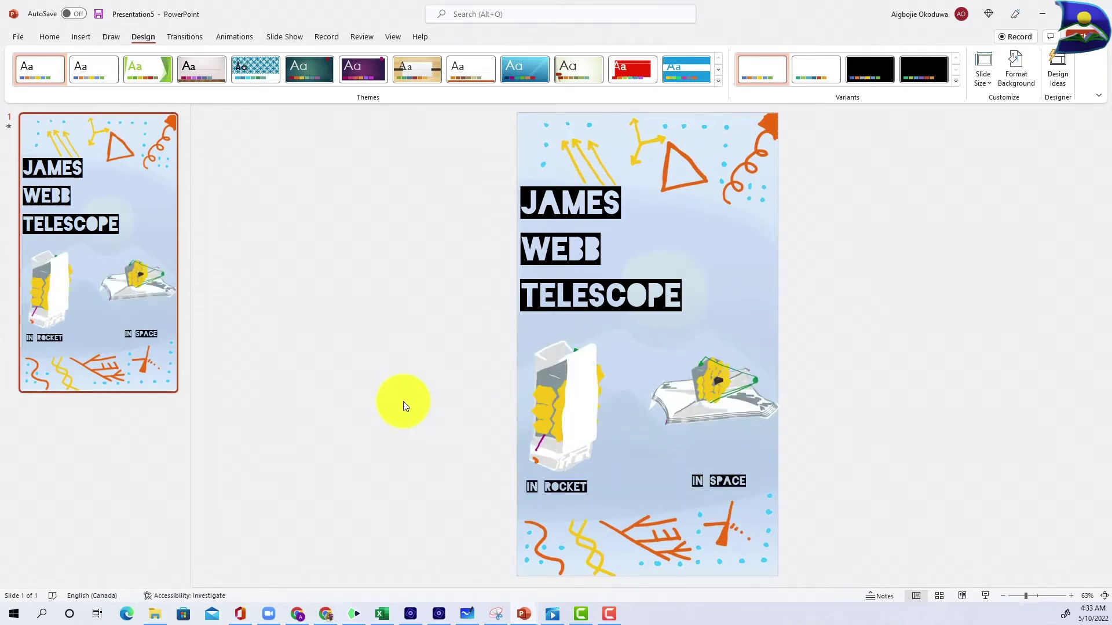
left_click(111, 36)
Set the Draw pen to a custom dark magenta colour.
left_click(134, 67)
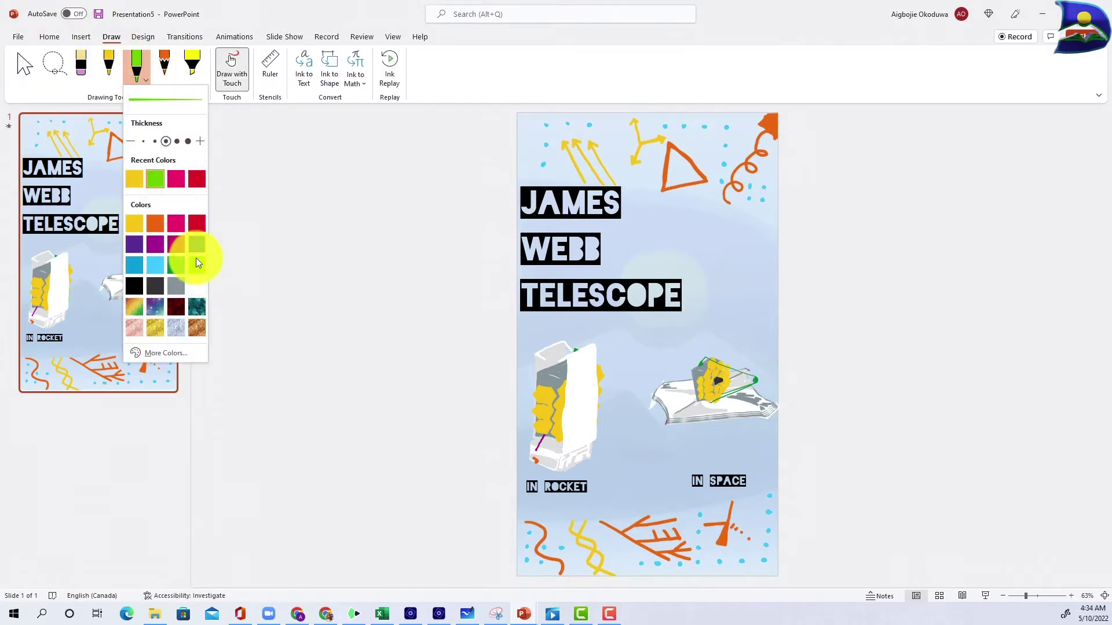
left_click(157, 354)
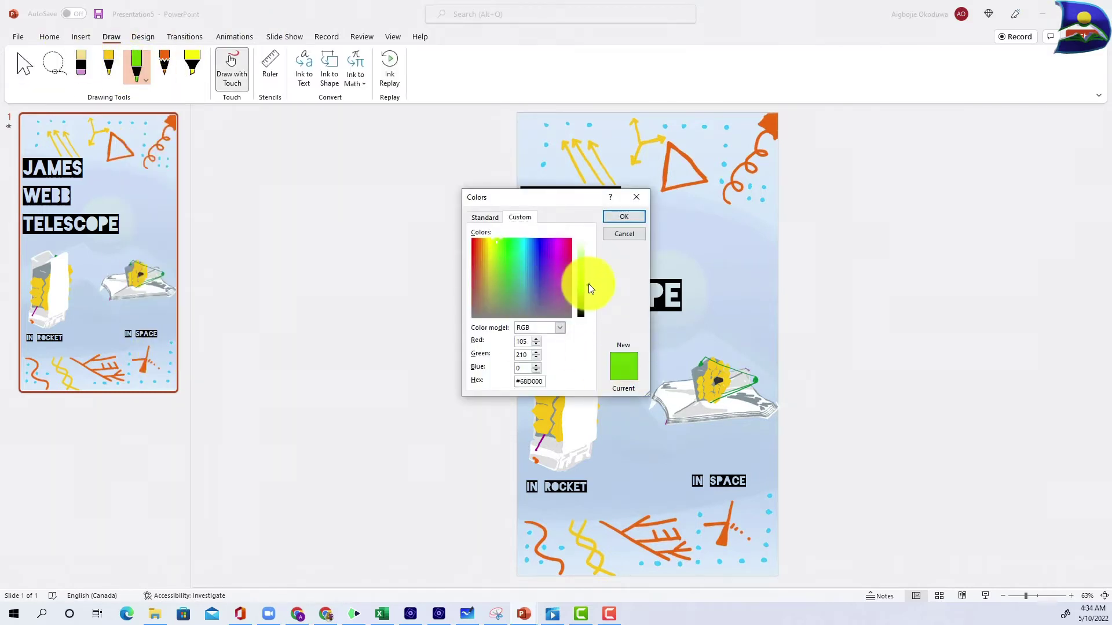
left_click_drag(588, 283, 589, 293)
key("Escape")
left_click(146, 80)
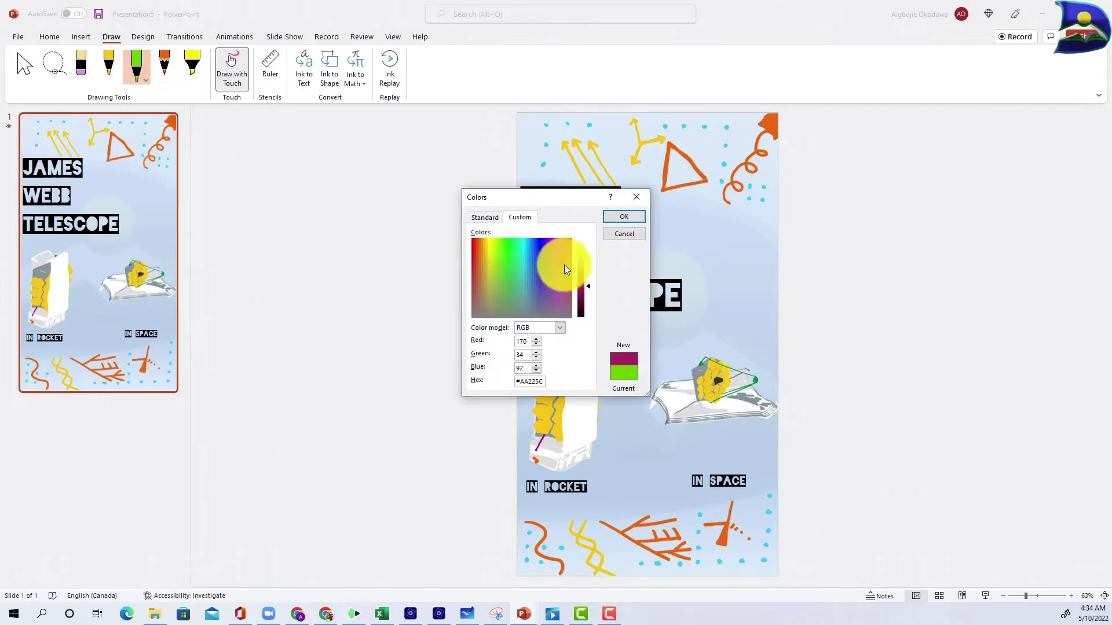
left_click(623, 216)
left_click(145, 72)
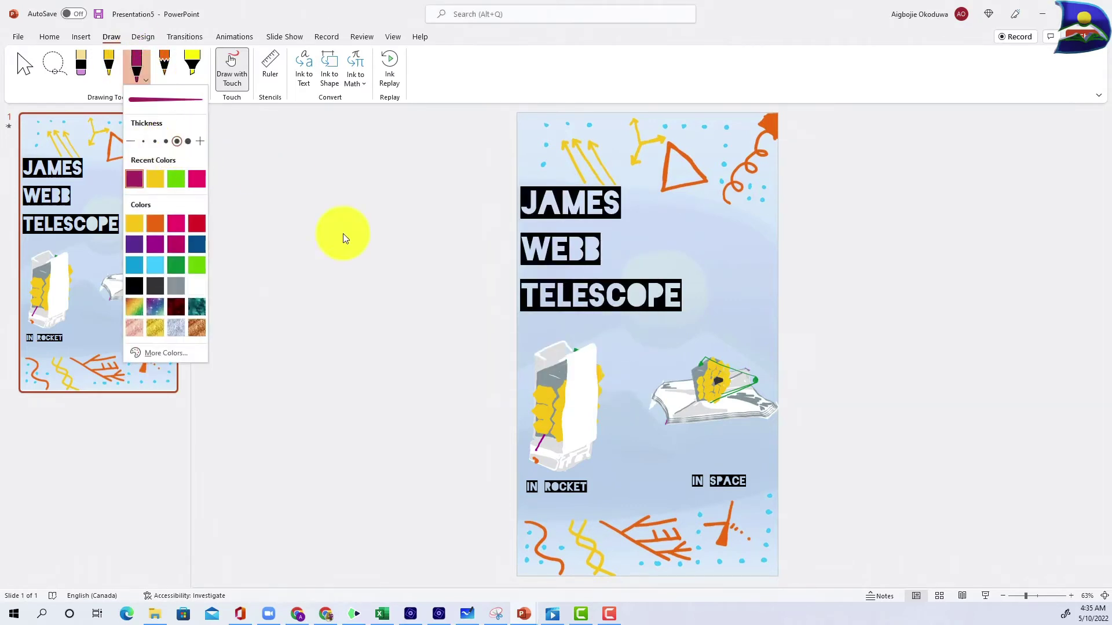
left_click(256, 398)
Handwrite How? between the pictures and erase the stray magenta dot.
left_click(255, 398)
left_click_drag(604, 486, 612, 460)
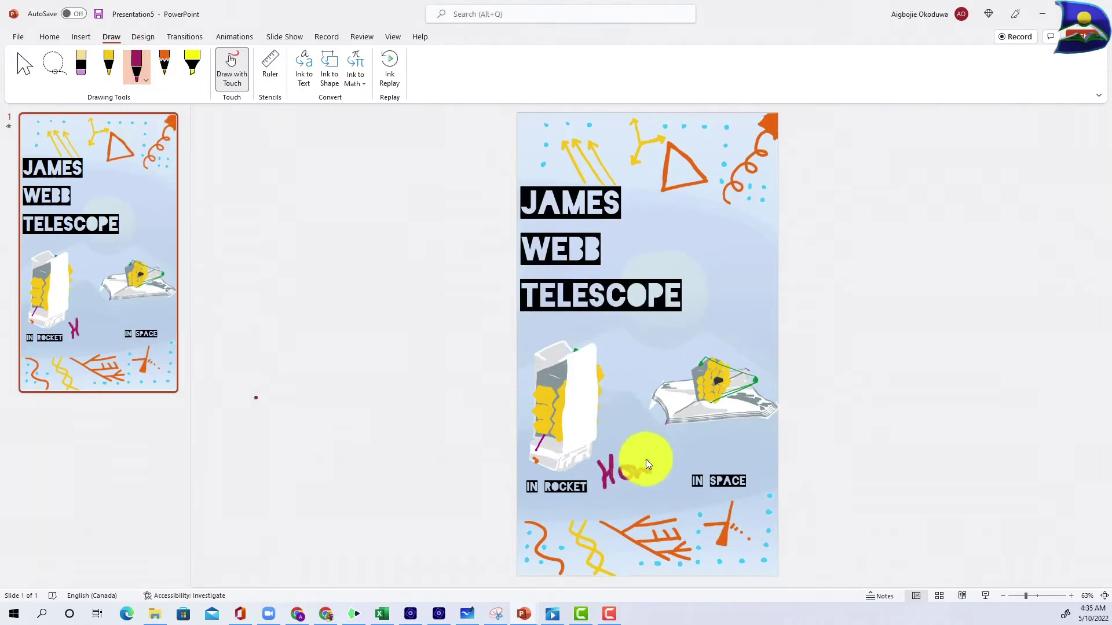
left_click(81, 63)
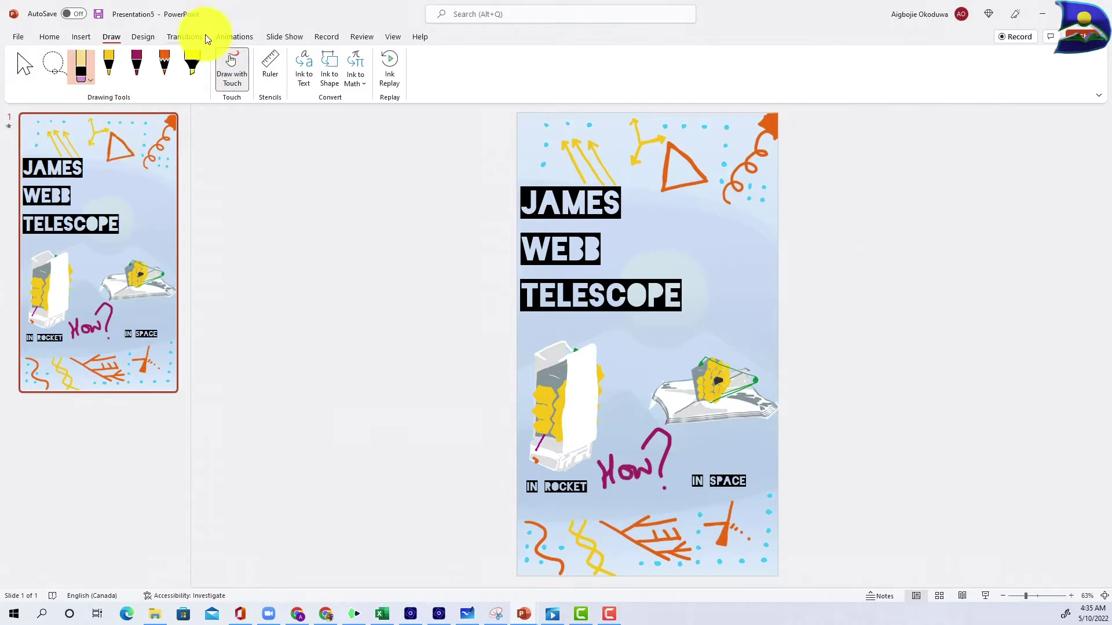
left_click(223, 36)
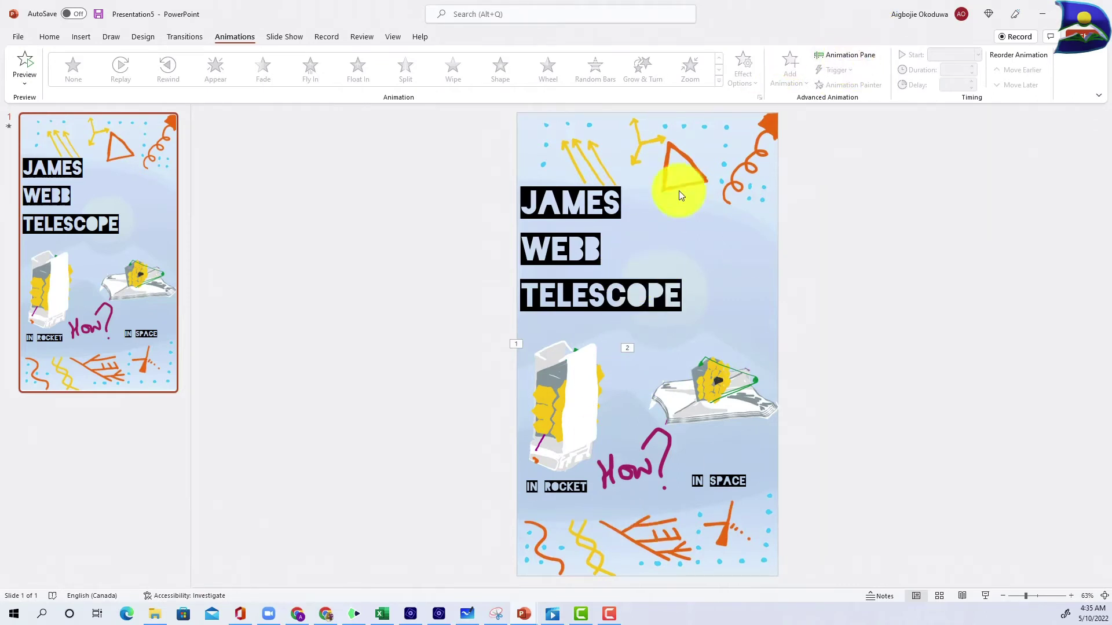
Open and widen the Animation Pane, then apply Replay to the selected How? ink strokes.
left_click(832, 54)
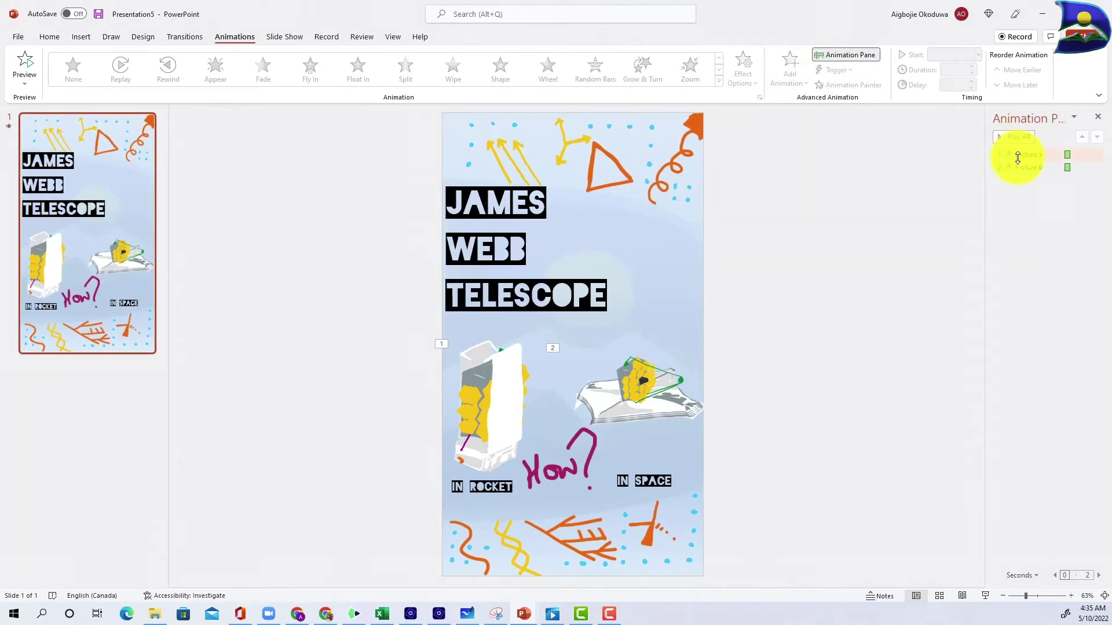
left_click_drag(985, 209, 887, 212)
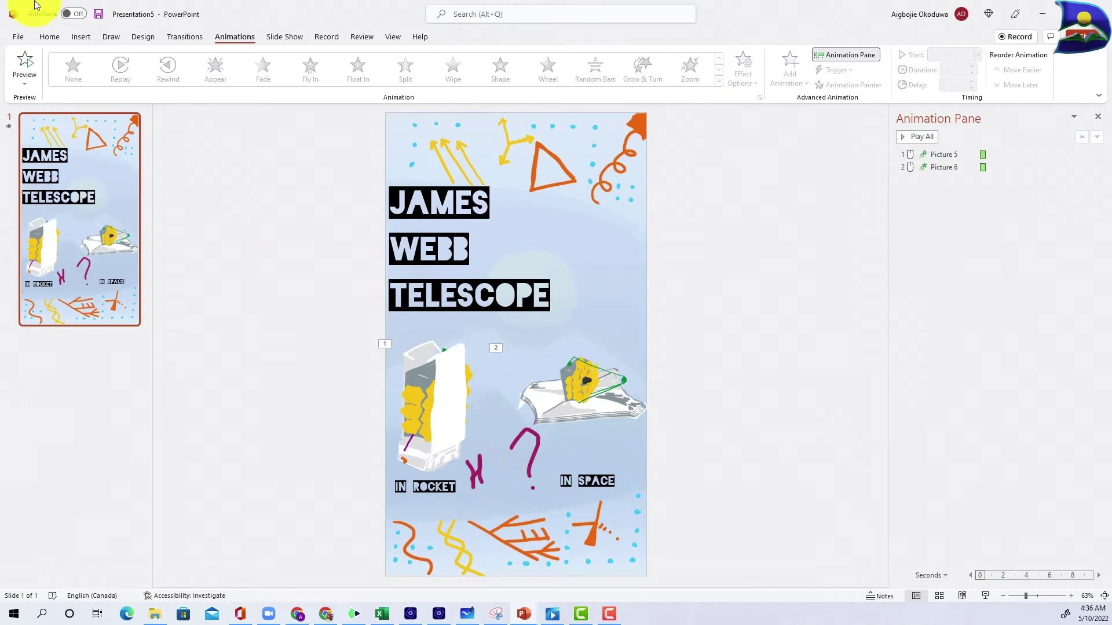
left_click(476, 470)
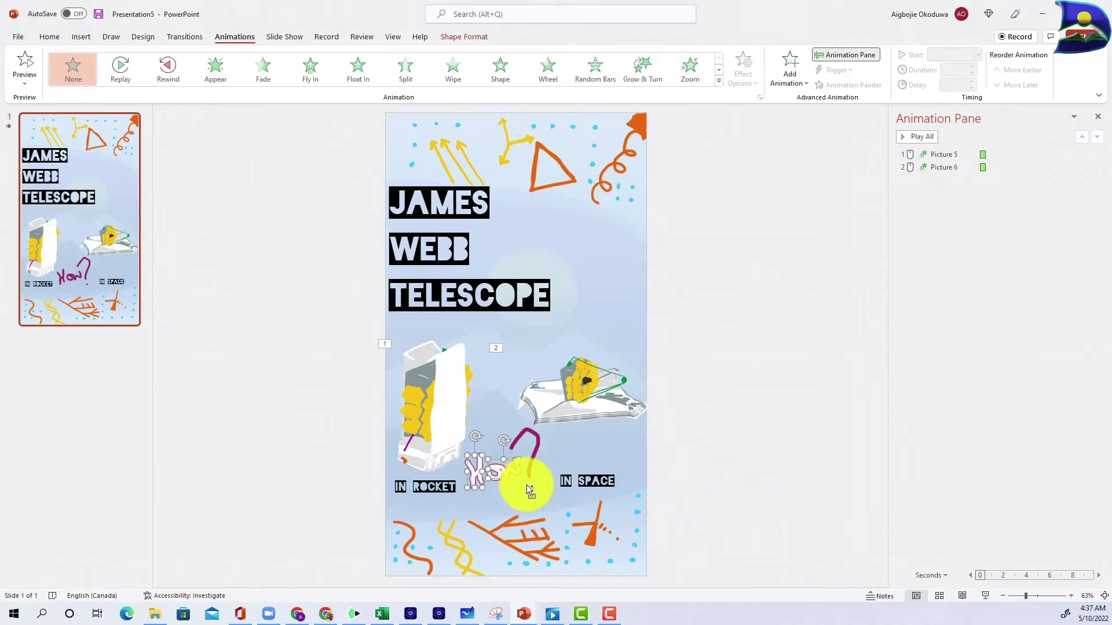
left_click(532, 461, "shift")
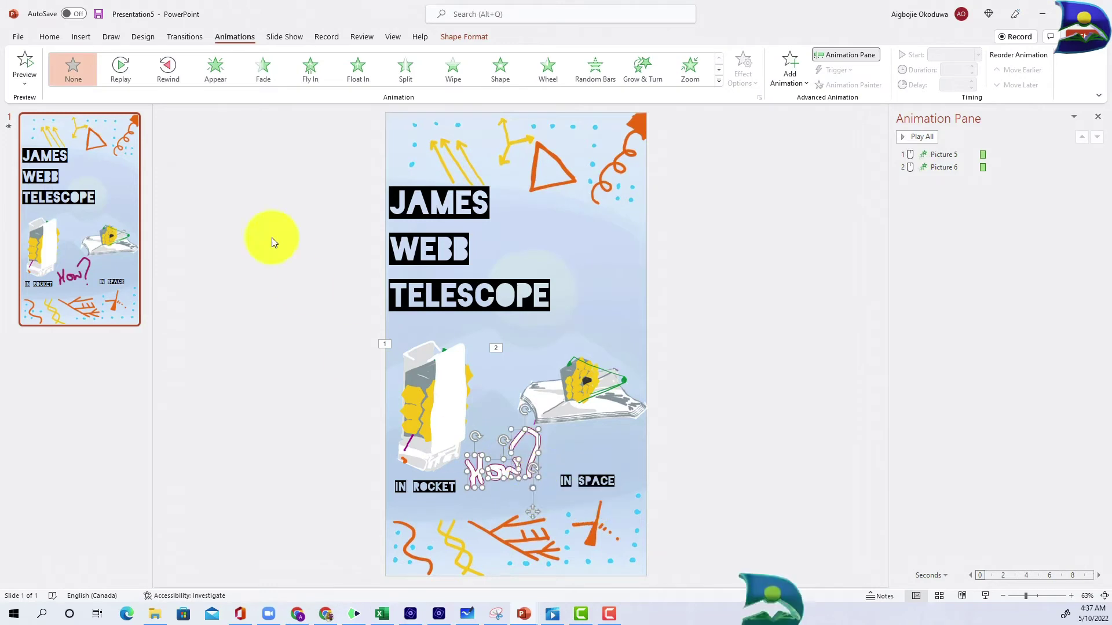
left_click(123, 71)
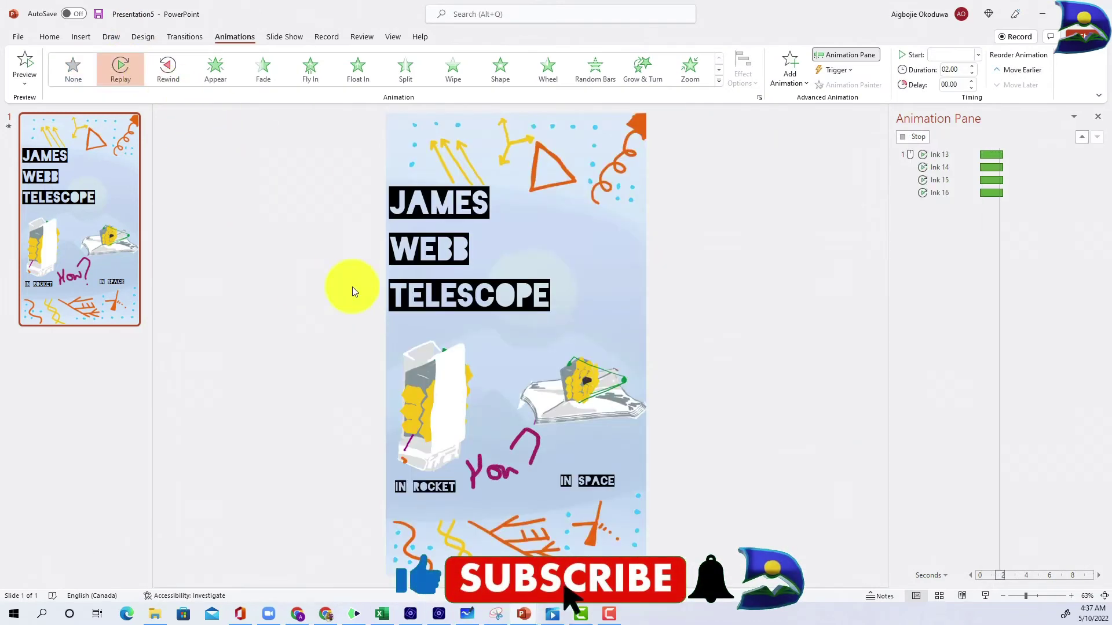
Stagger Ink 14–16 as With Previous with increasing delays, then preview from Picture 5.
left_click_drag(992, 219, 1060, 218)
left_click(973, 377)
left_click(412, 466)
left_click(1009, 192)
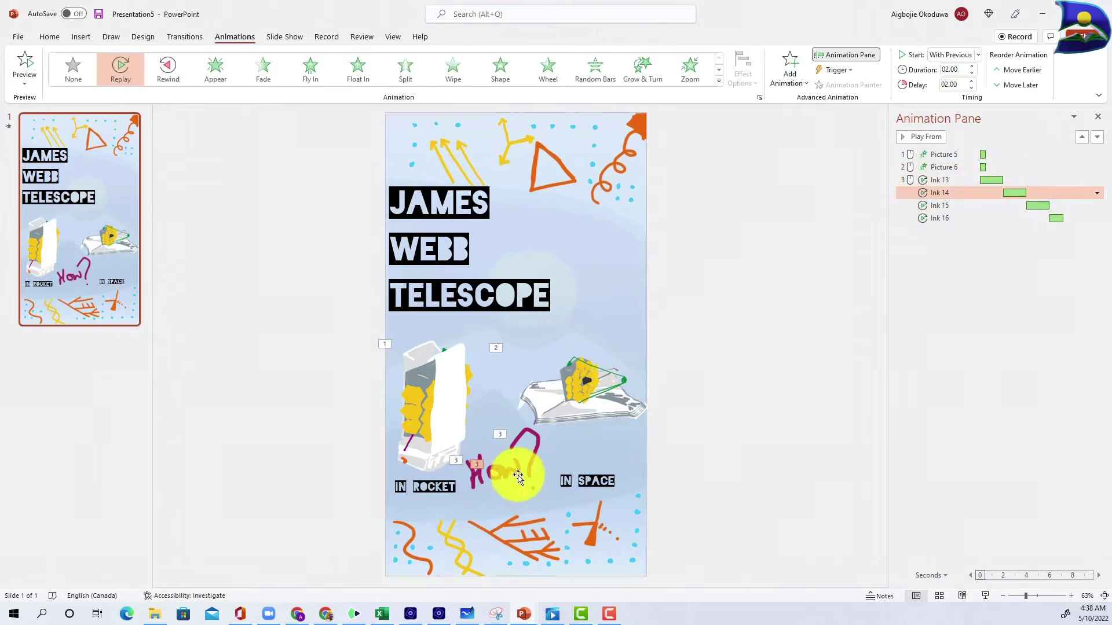
left_click(539, 459)
left_click(528, 490)
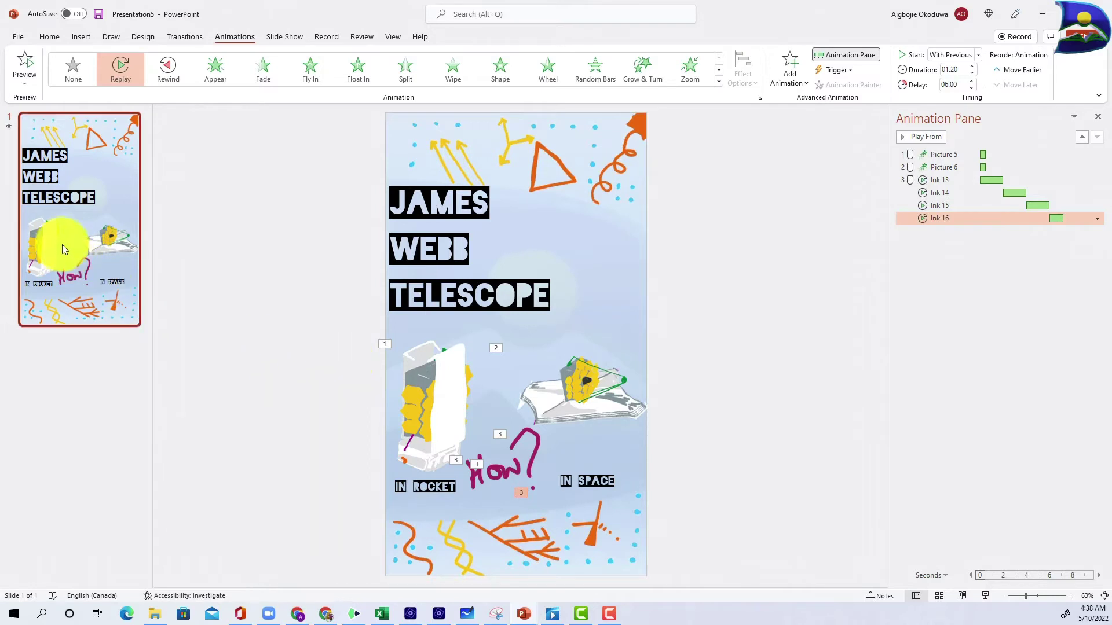
left_click(929, 156)
left_click(904, 135)
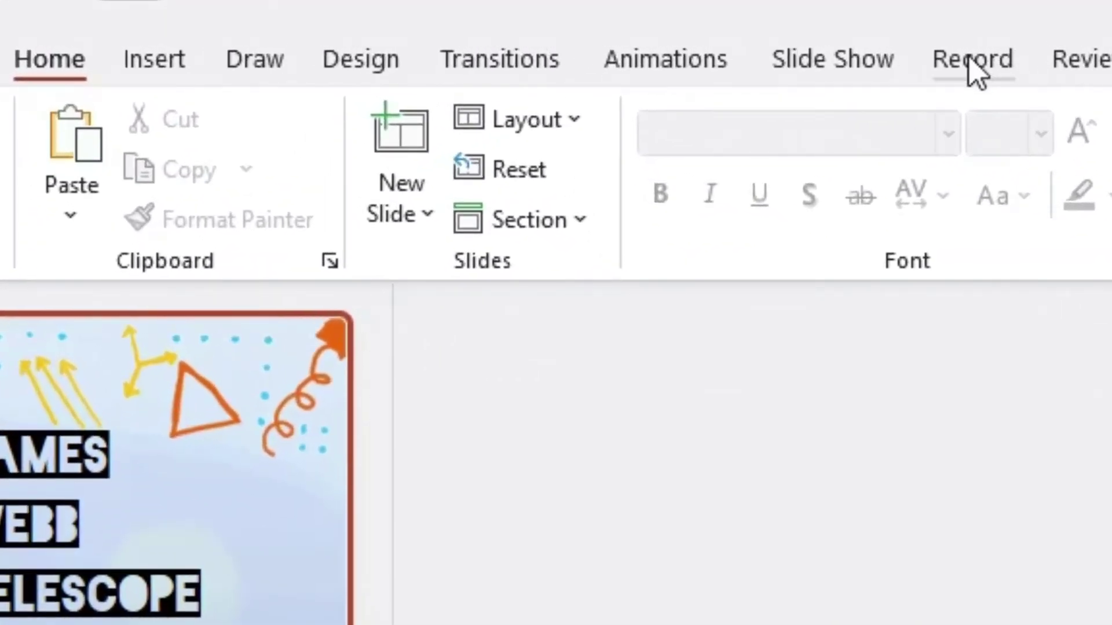
Record an 8-second audio narration for the slide and name it 'Intro to Telescope'.
left_click(974, 67)
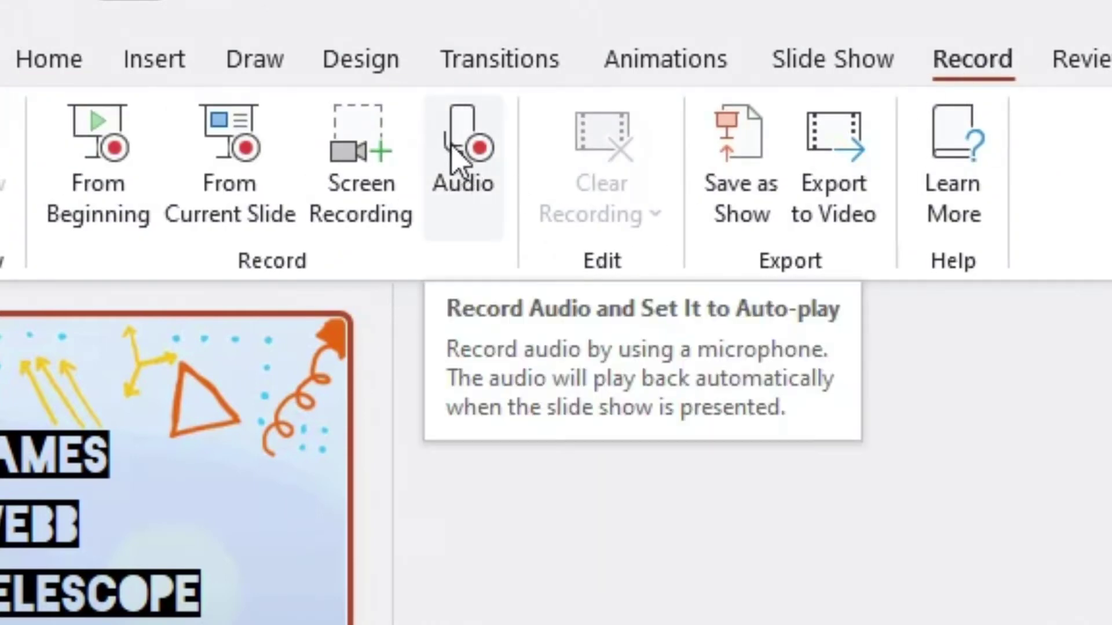
left_click(466, 191)
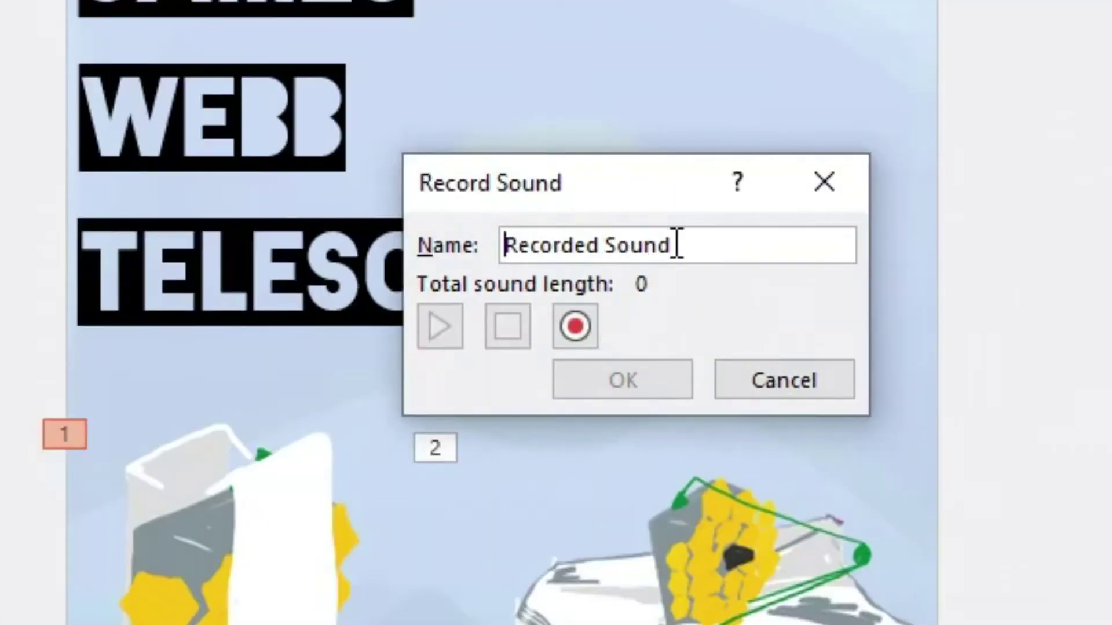
left_click_drag(676, 245, 488, 234)
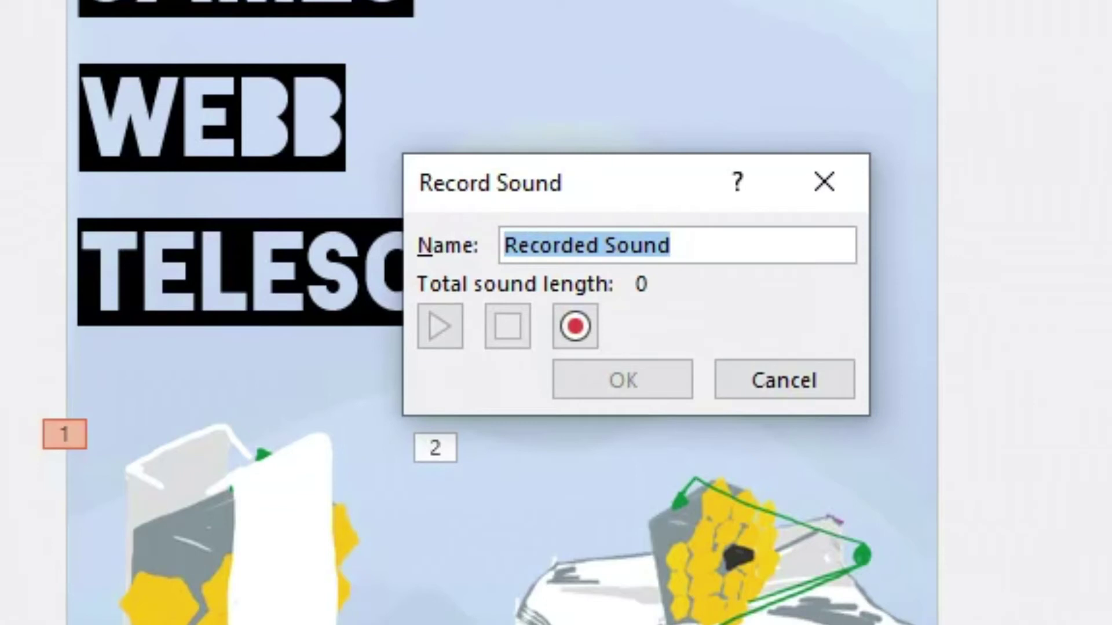
type("Intro to Telescope")
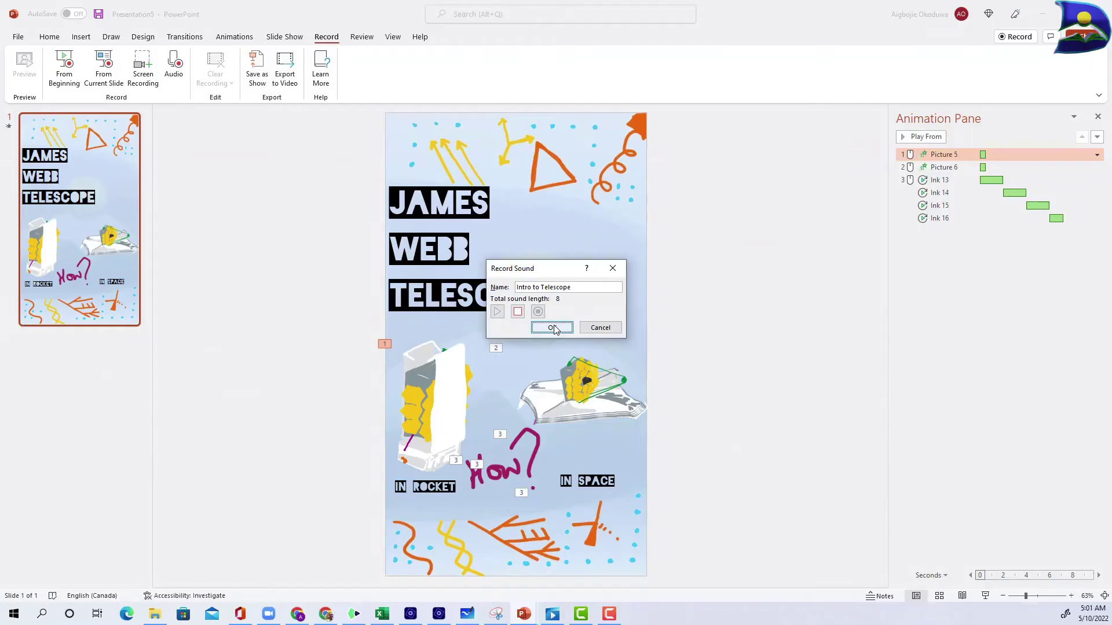
Insert the recorded narration and select its Intro to Telescope entry in the Animation Pane.
left_click(552, 327)
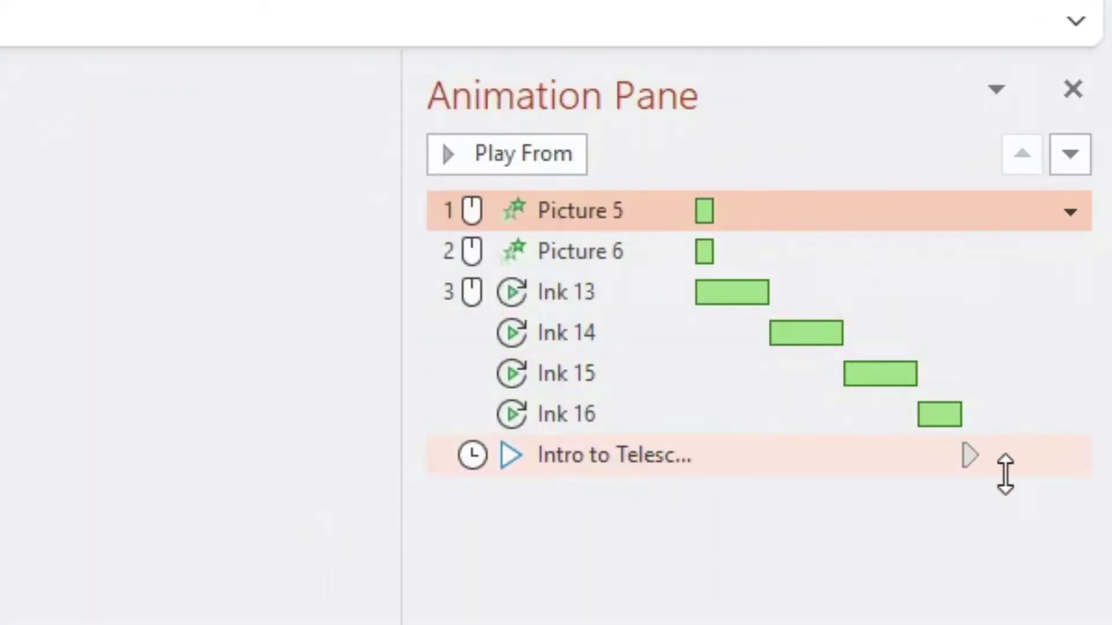
left_click(782, 455)
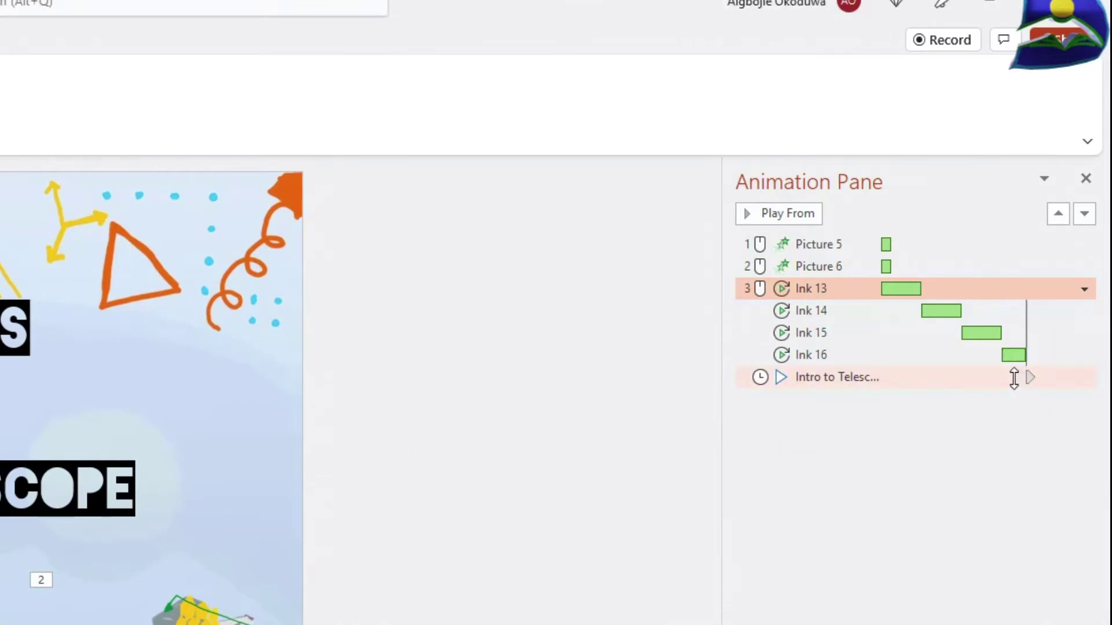
left_click(1031, 378)
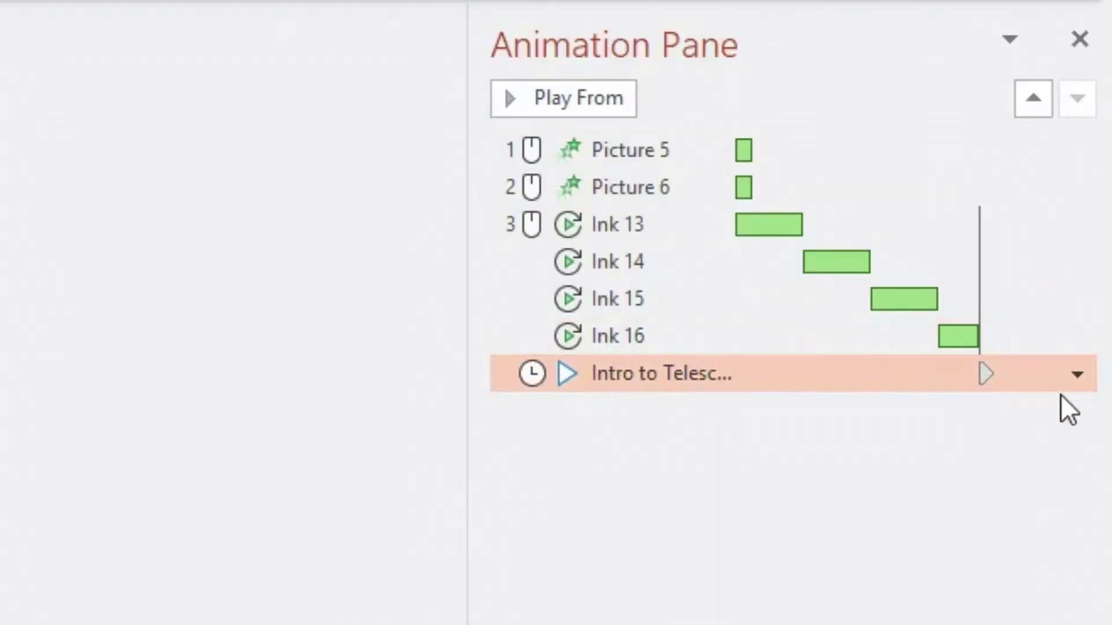
Make the narration start With Previous, delayed to about 1.7 seconds.
left_click(1074, 376)
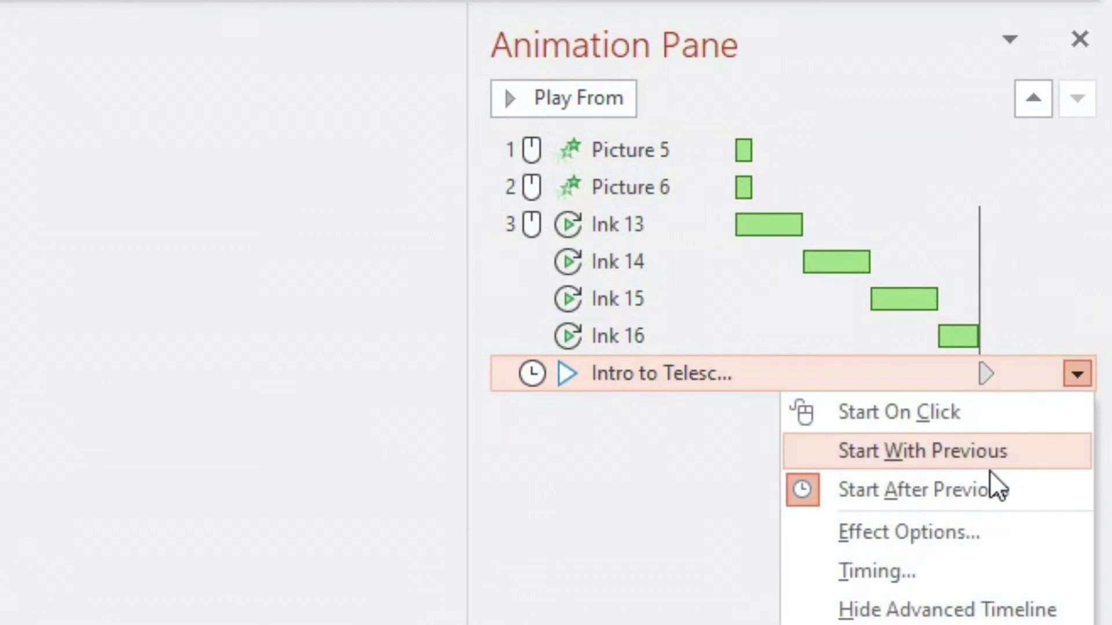
left_click(902, 411)
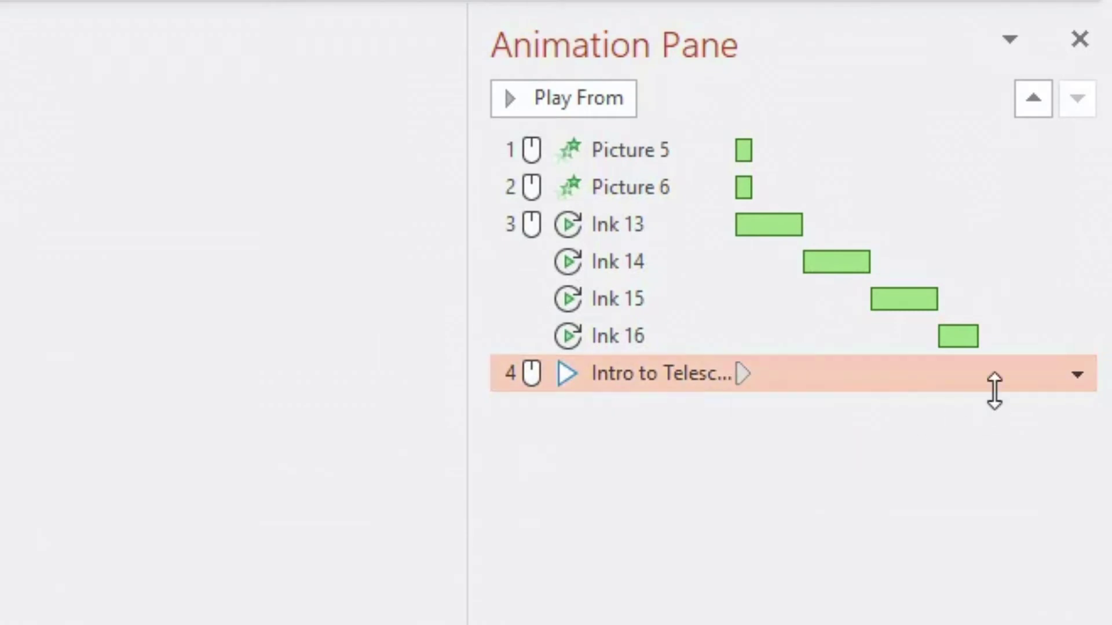
left_click(1078, 375)
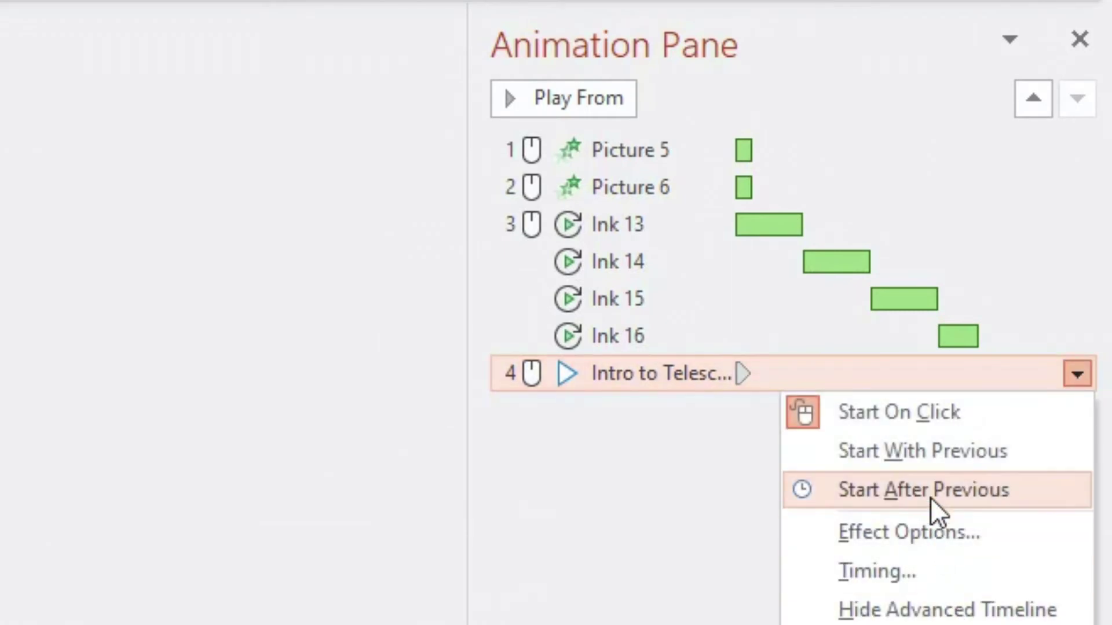
left_click(922, 453)
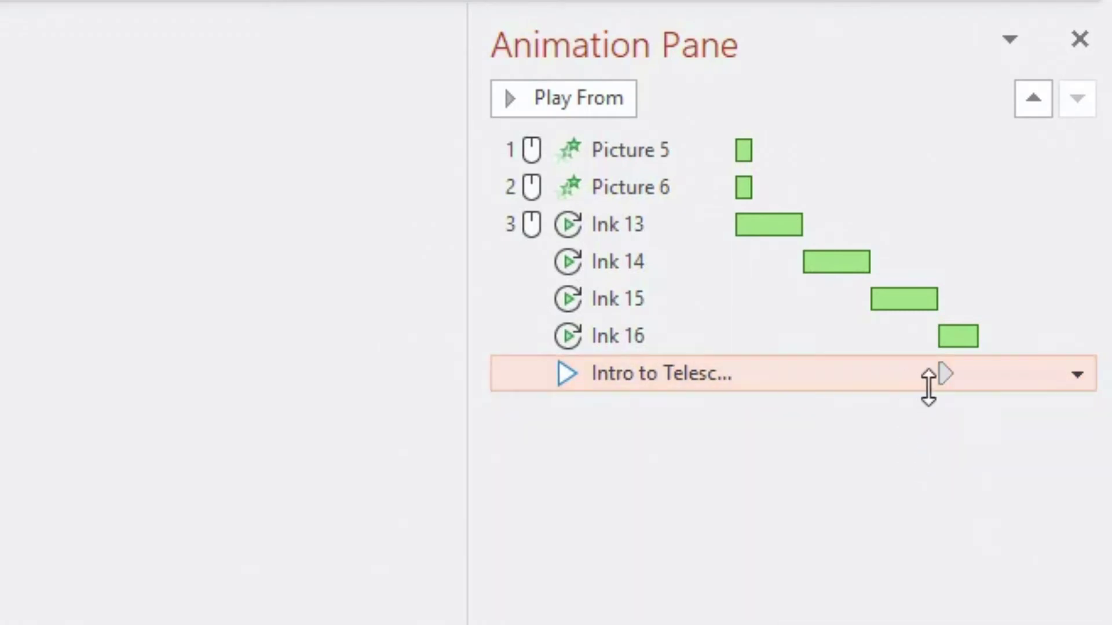
left_click_drag(947, 373, 719, 374)
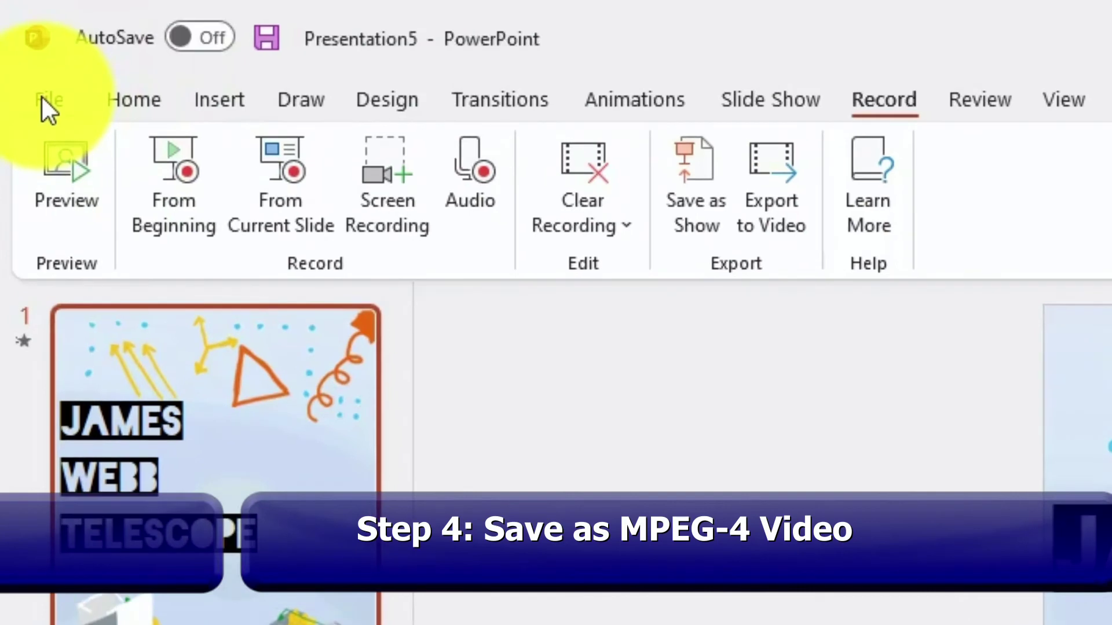
Save the slide as an MPEG-4 video named 'Intro to JWT (Short)' in the Animation folder.
left_click(46, 100)
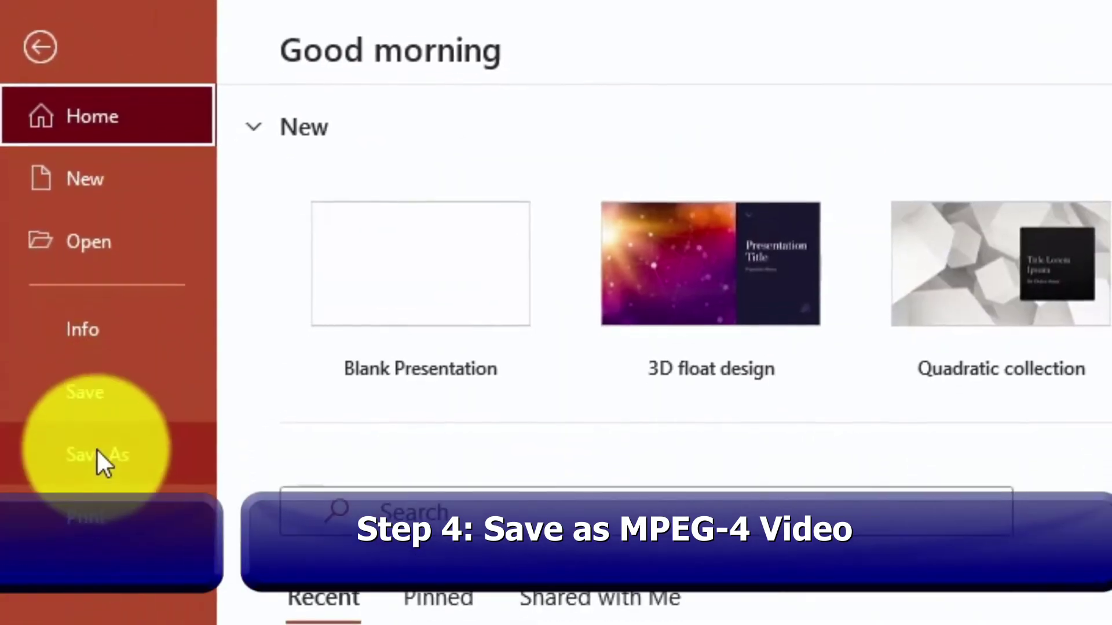
left_click(95, 432)
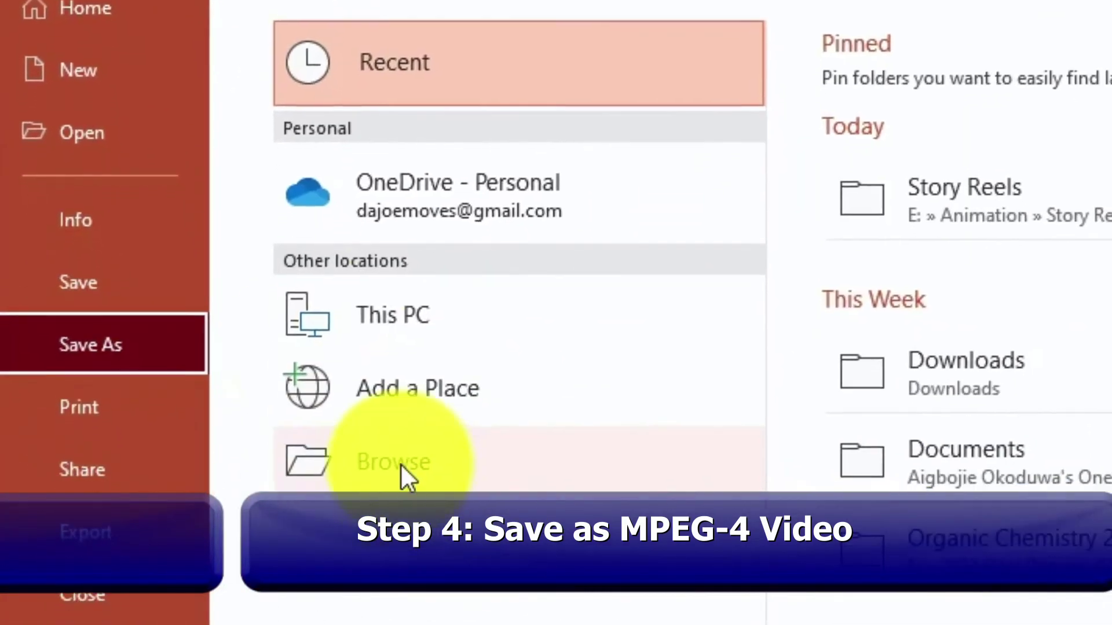
left_click(387, 450)
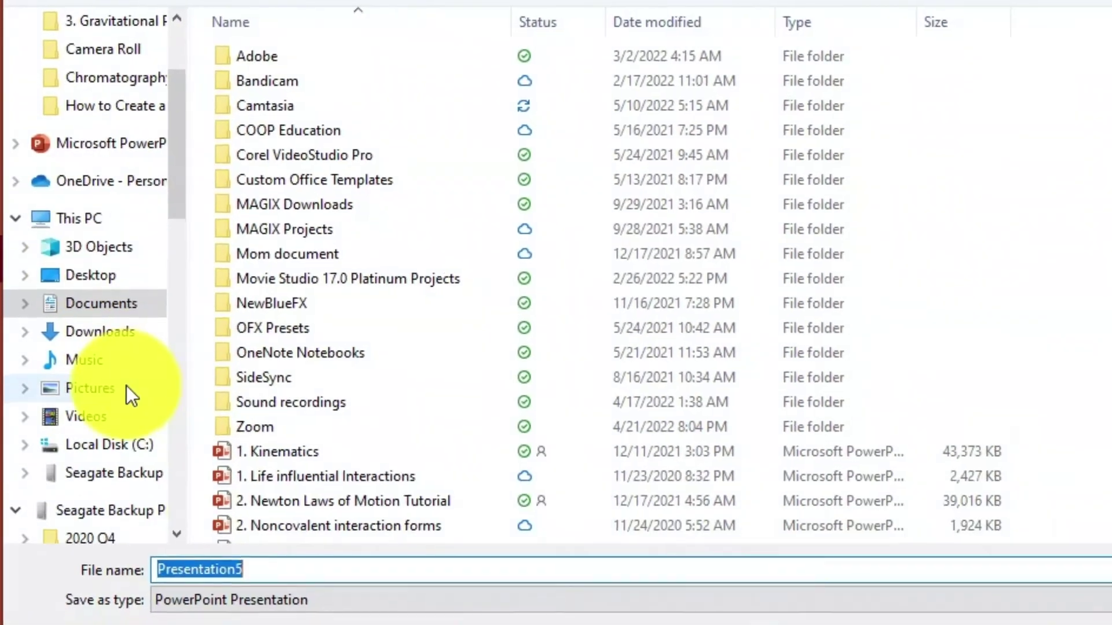
scroll(145, 447, "down", 1)
scroll(124, 383, "down", 3)
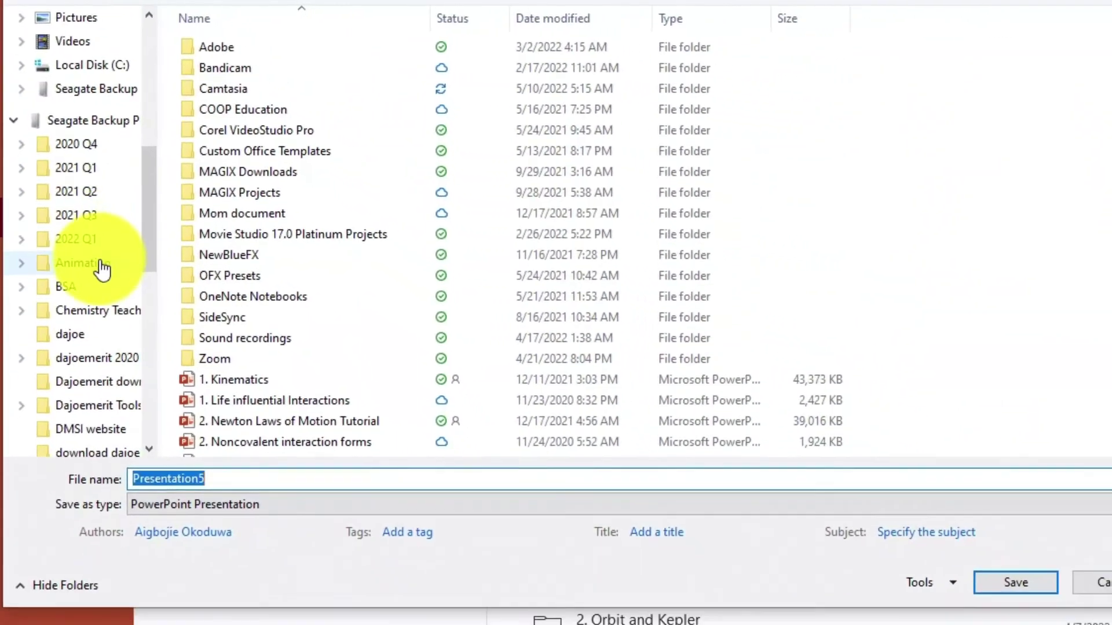
left_click(98, 263)
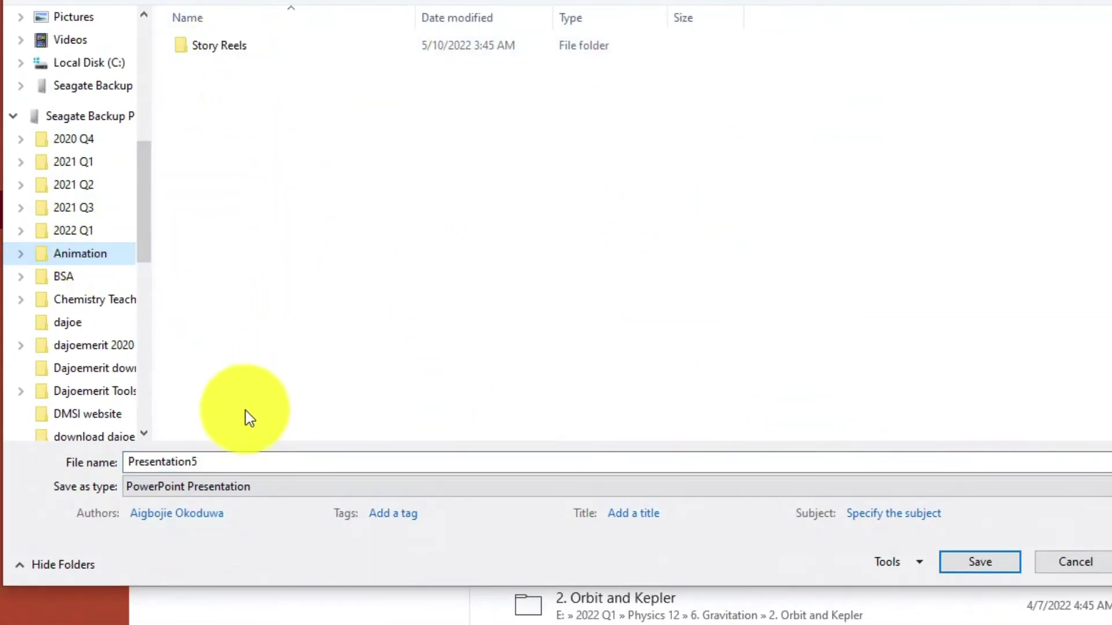
double_click(208, 463)
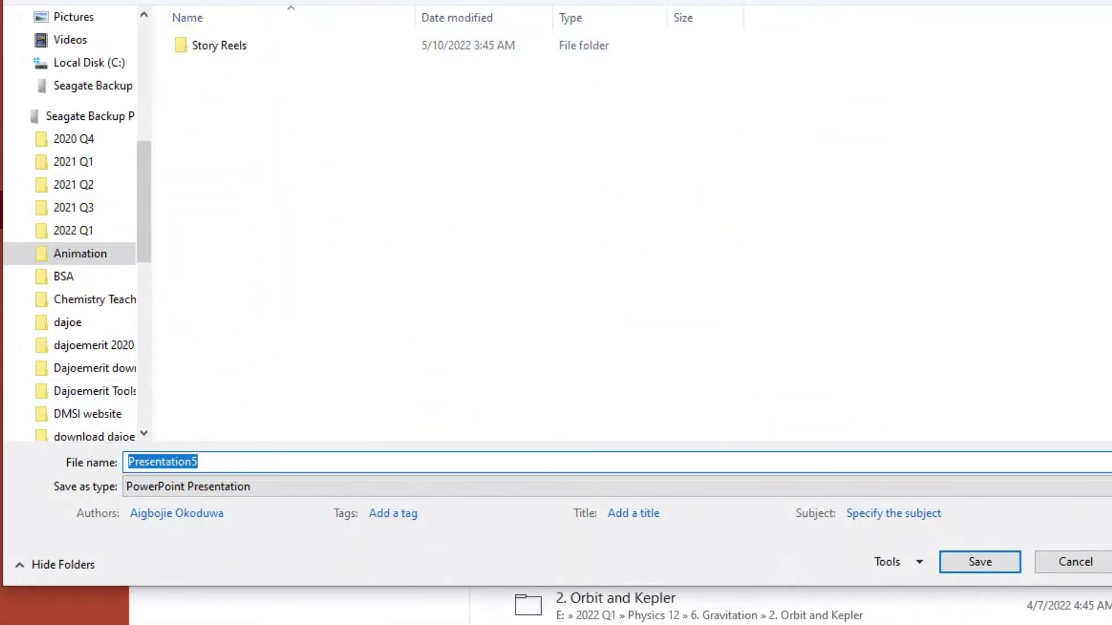
type("Intro to JWT (Short")
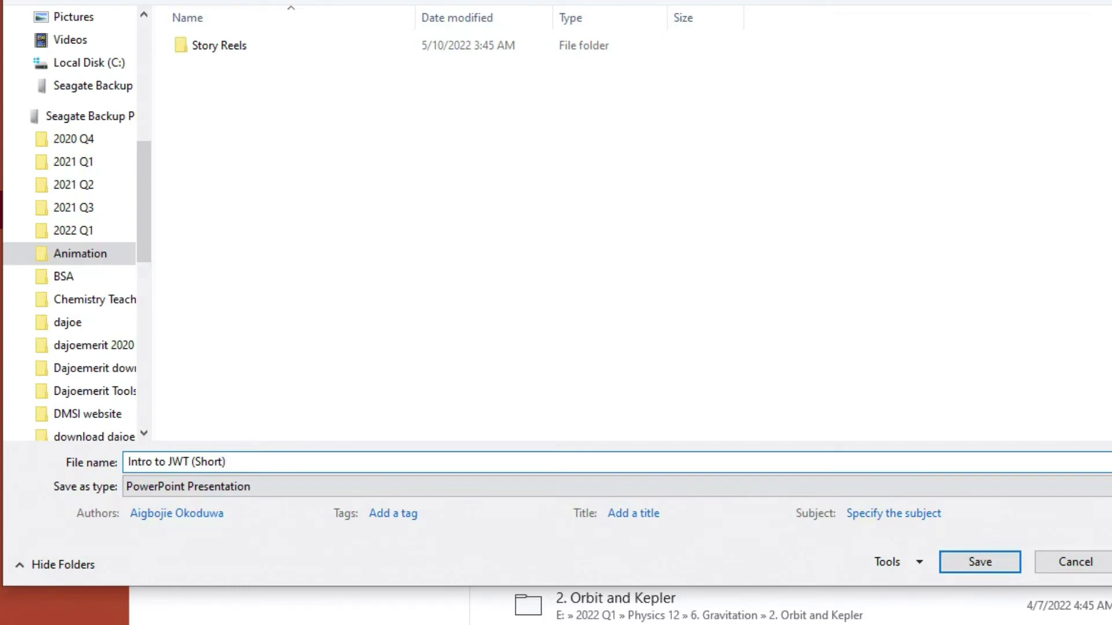
left_click(810, 489)
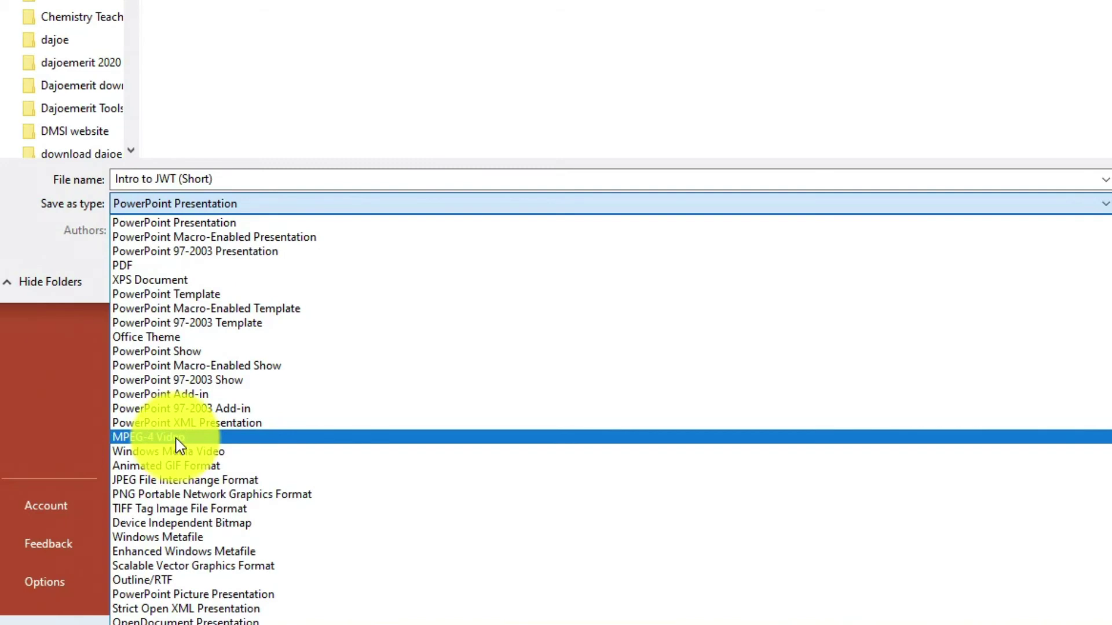
left_click(176, 438)
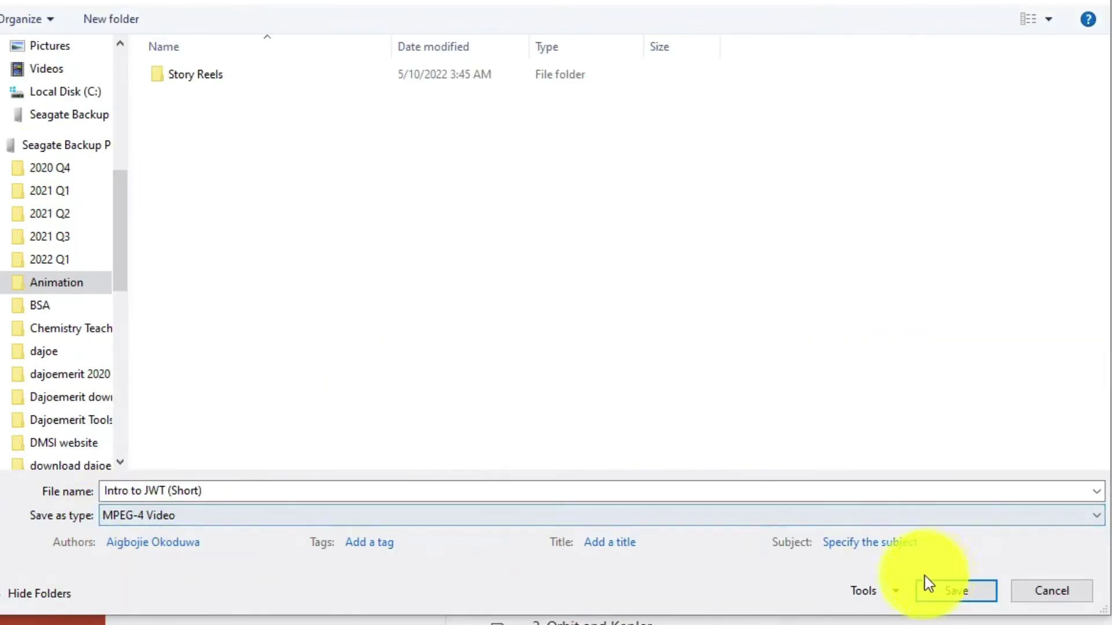
left_click(955, 592)
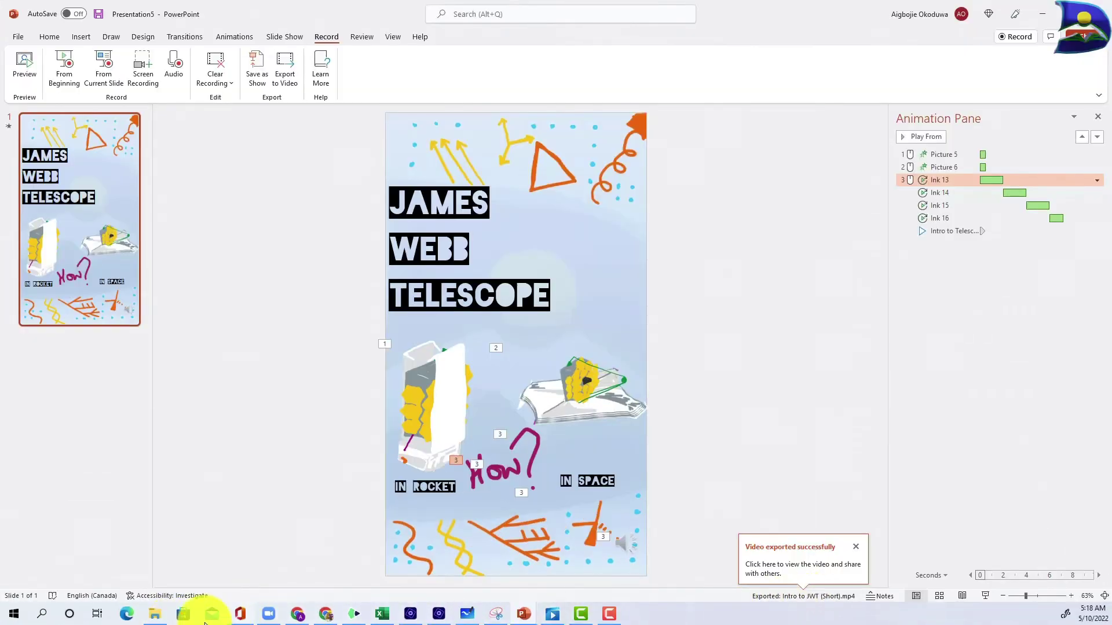
Locate and select the exported Intro to JWT (Short) video in File Explorer.
left_click(154, 613)
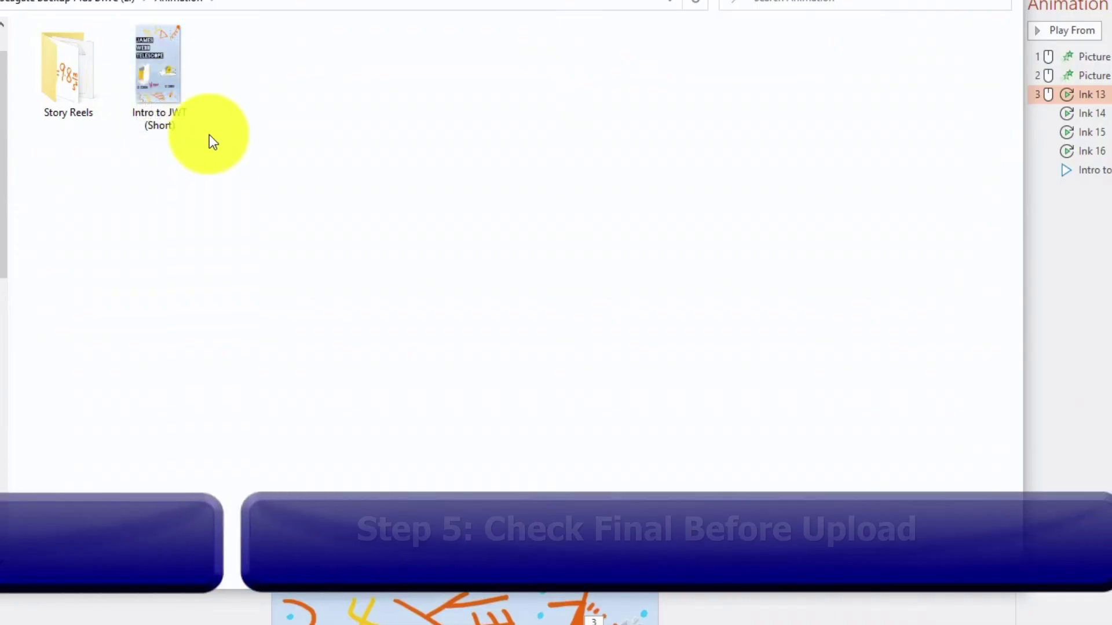
left_click(321, 174)
mouse_move(162, 79)
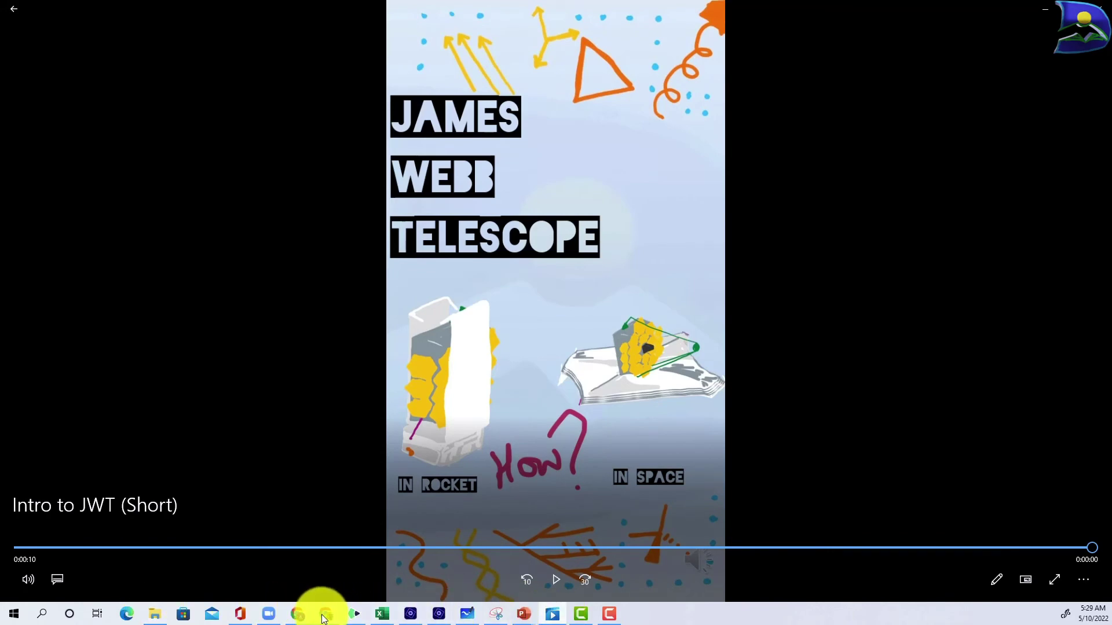
Bring Chrome forward, switch to the TikTok Following tab and scroll through its feed.
mouse_move(320, 612)
left_click(317, 567)
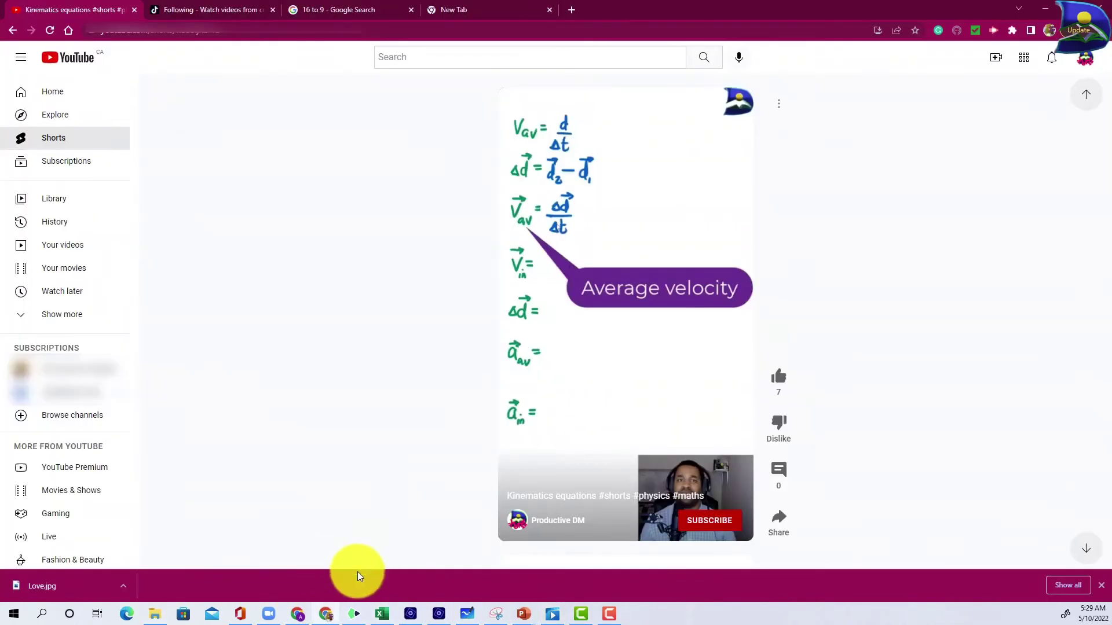
left_click(211, 7)
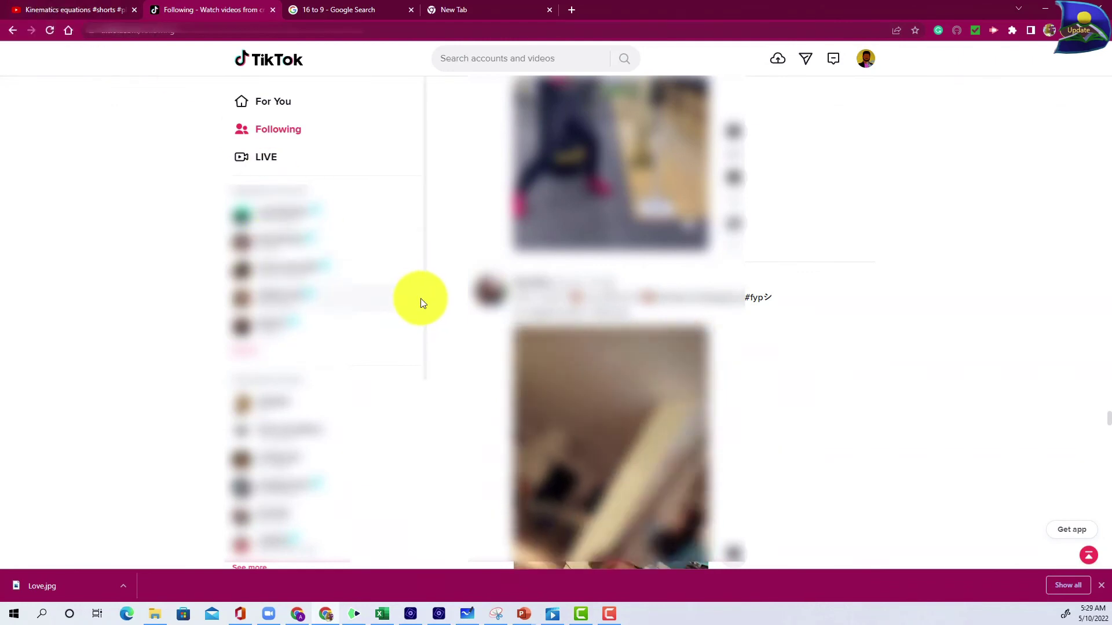
scroll(461, 235, "up", 2)
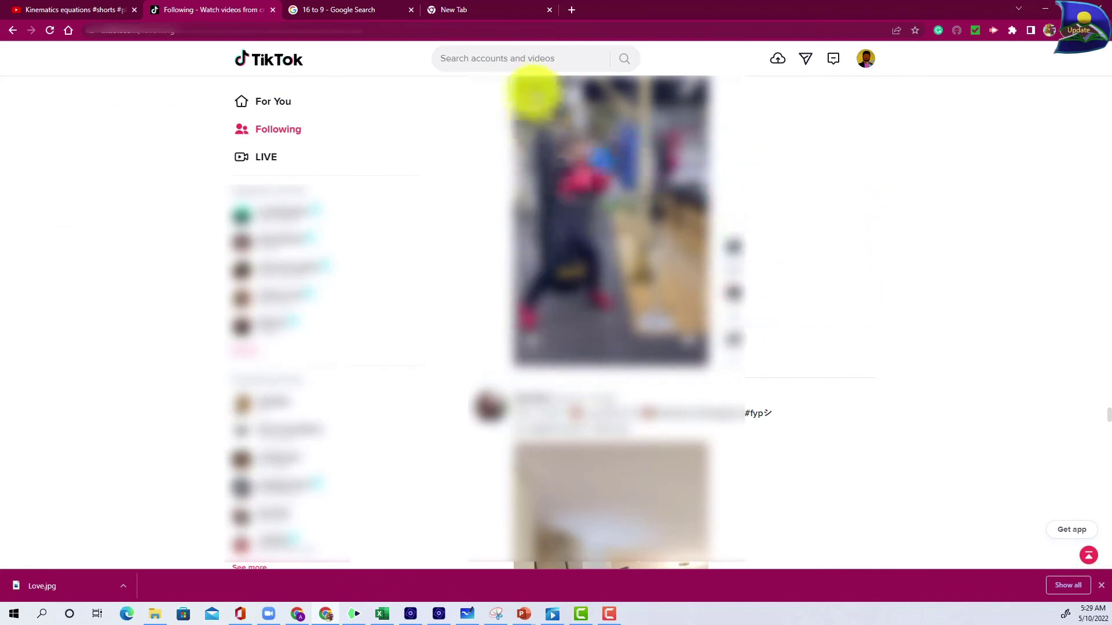
scroll(727, 251, "up", 1)
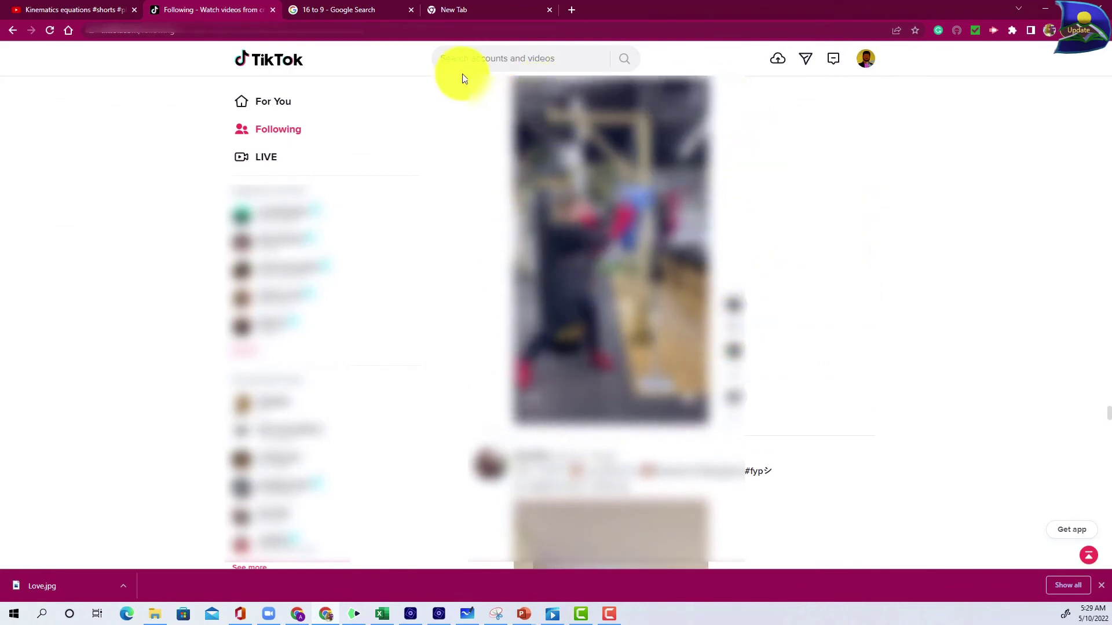
scroll(514, 114, "up", 2)
scroll(521, 197, "up", 5)
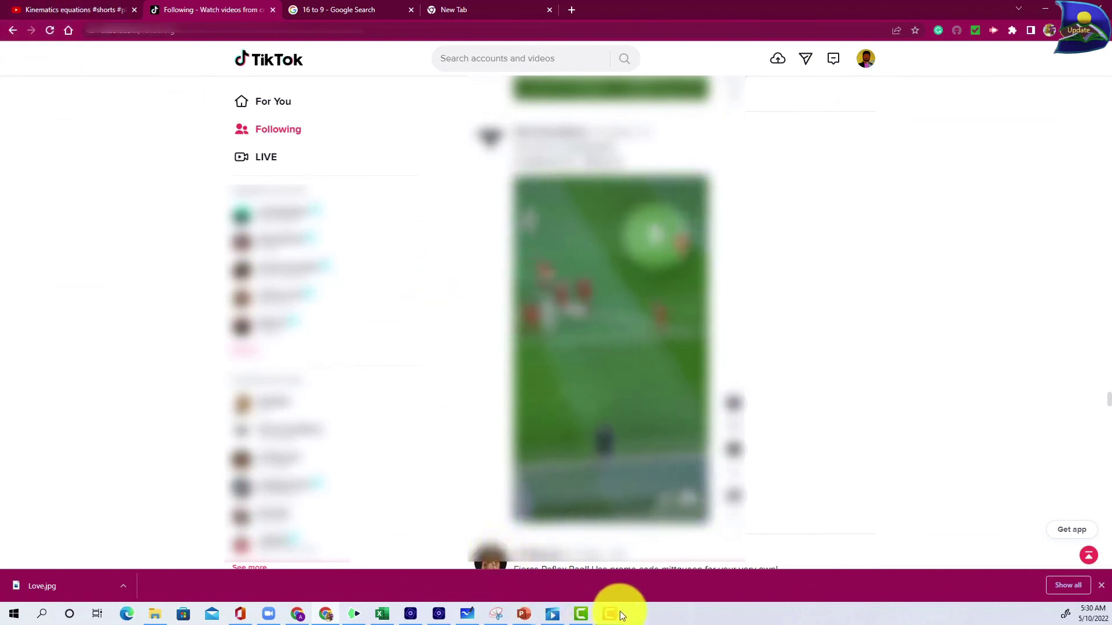
Return to the James Webb Telescope presentation and show the Design tab's slide themes.
mouse_move(524, 615)
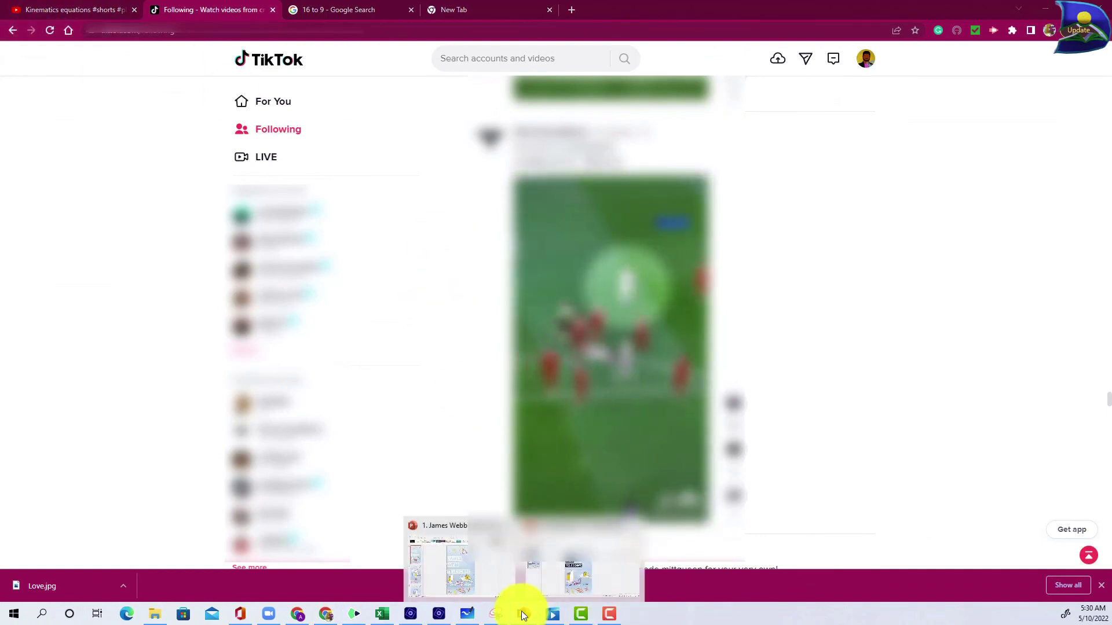
left_click(571, 562)
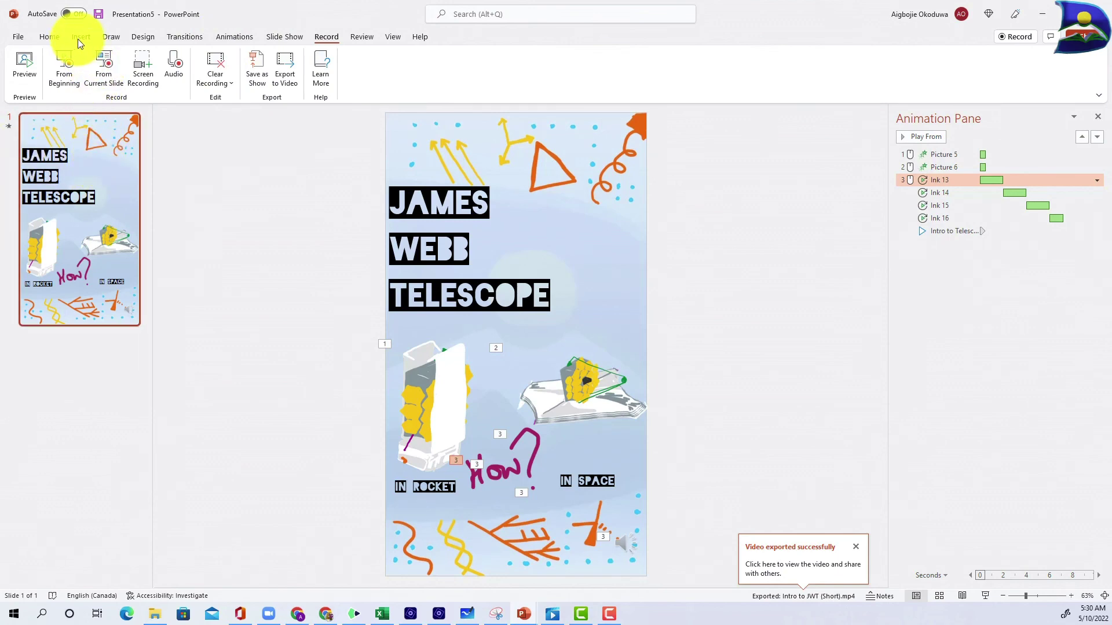
left_click(143, 38)
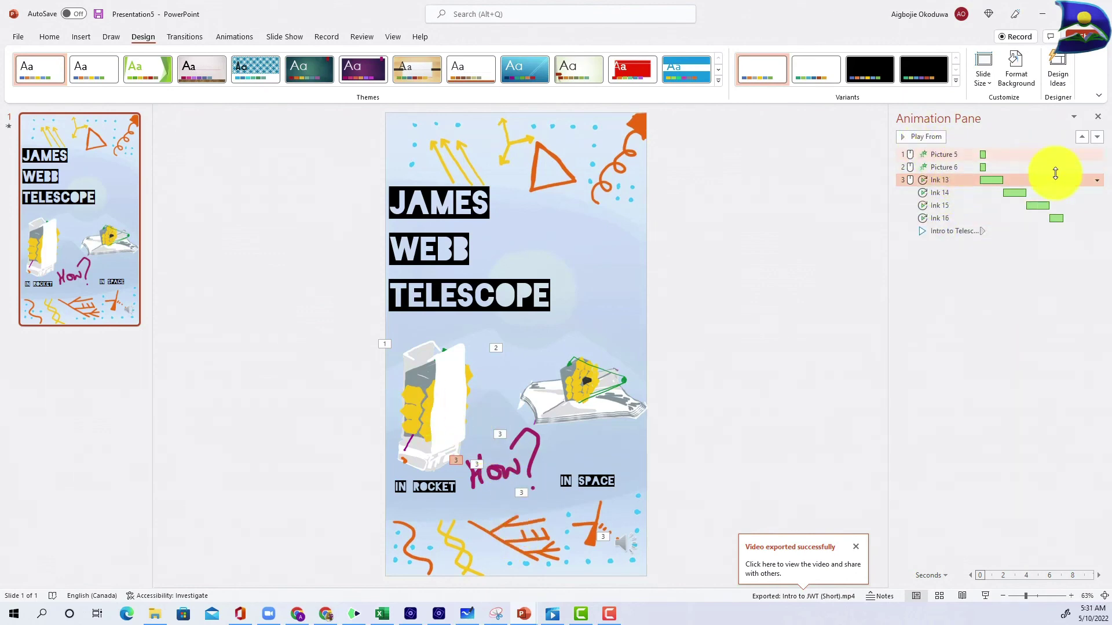
mouse_move(988, 179)
left_mouse_down()
mouse_move(1010, 163)
mouse_move(1012, 255)
mouse_move(944, 185)
mouse_move(948, 200)
left_mouse_up()
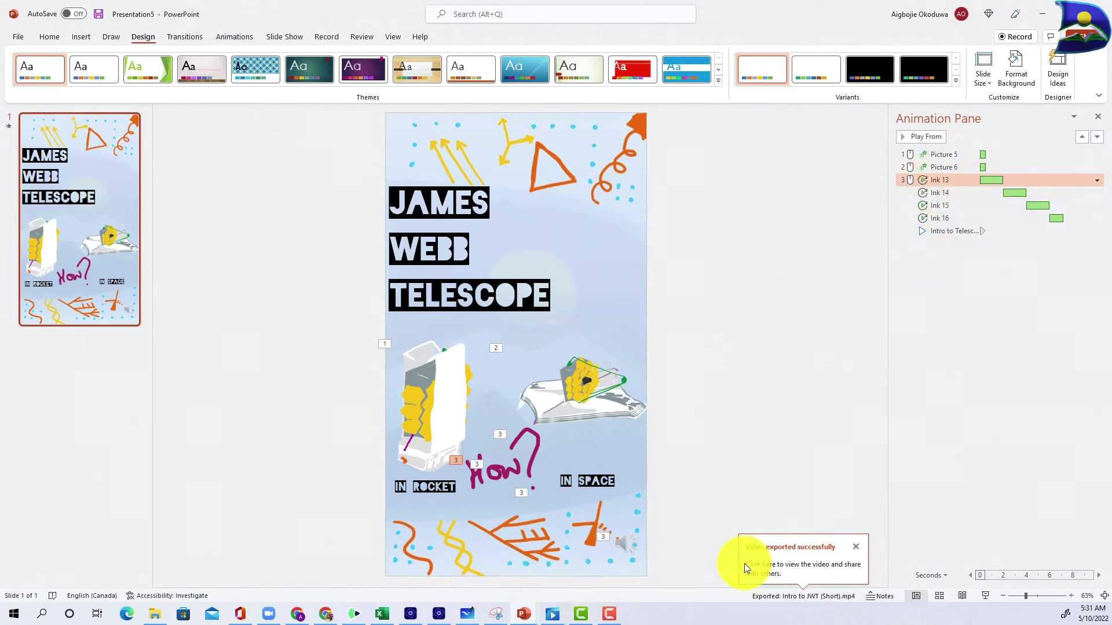